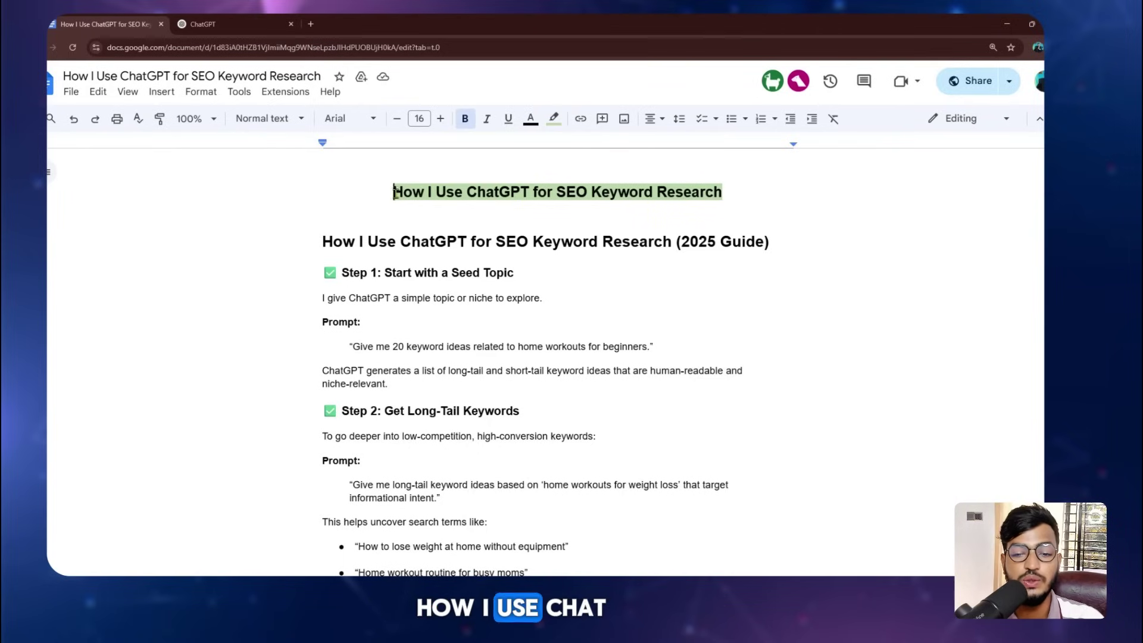
Read the guide's Step 1 and select its prompt asking for 20 beginner home-workout keyword ideas
{"action": "left_click_drag", "start_coordinate": [393, 191], "coordinate": [598, 192]}
{"action": "left_click", "coordinate": [676, 192]}
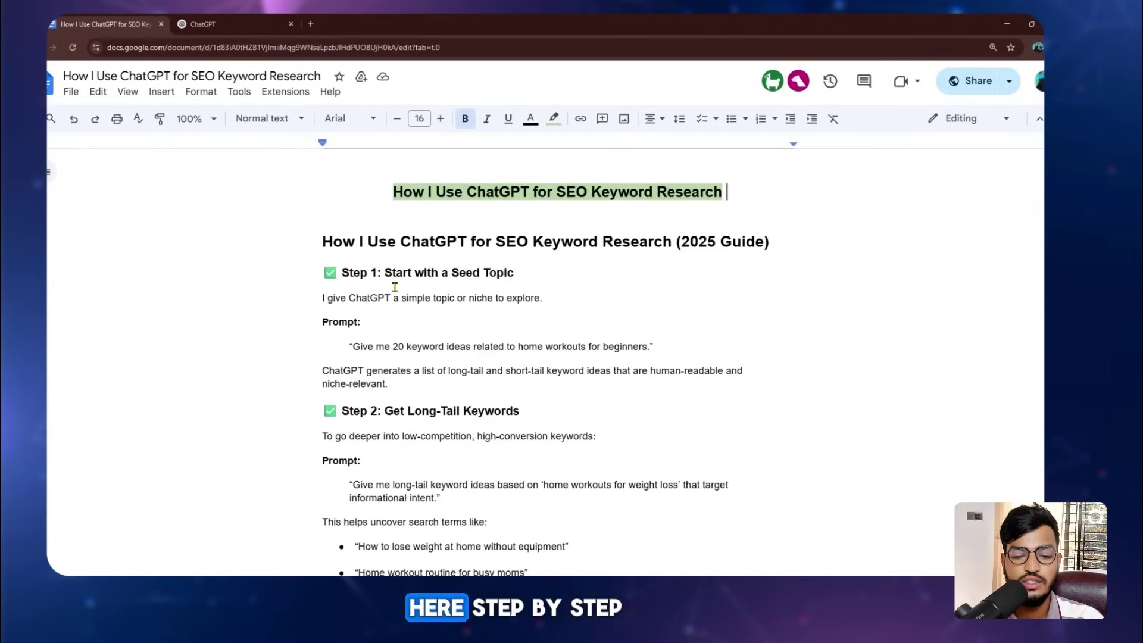
{"action": "scroll", "coordinate": [395, 288], "scroll_direction": "down", "scroll_amount": 7}
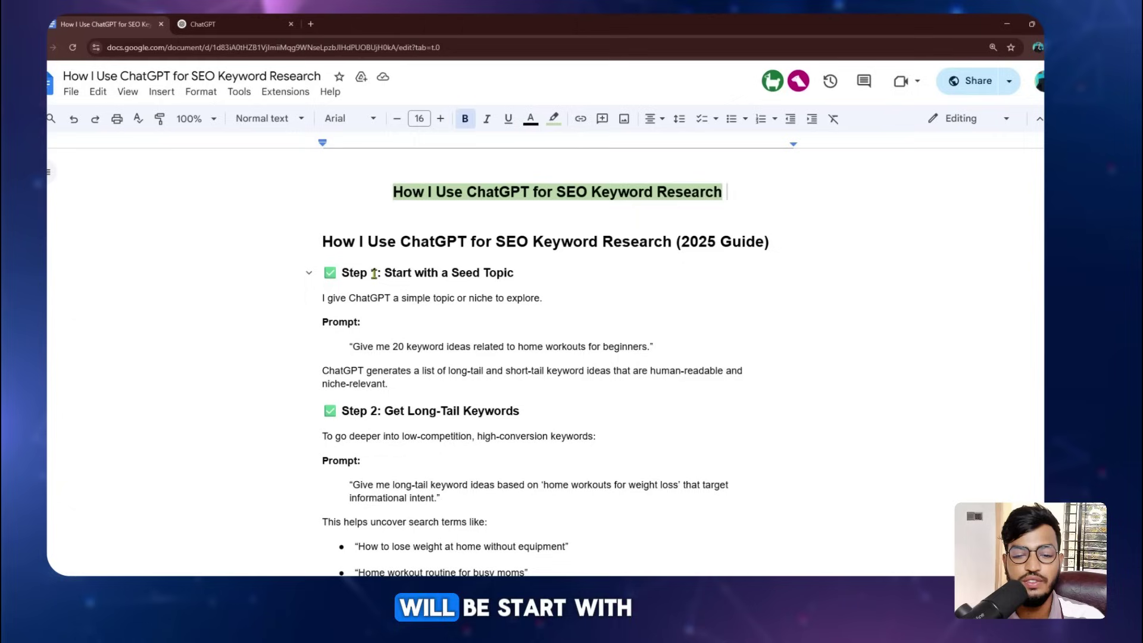
{"action": "left_click_drag", "start_coordinate": [386, 273], "coordinate": [516, 274]}
{"action": "left_click", "coordinate": [345, 298]}
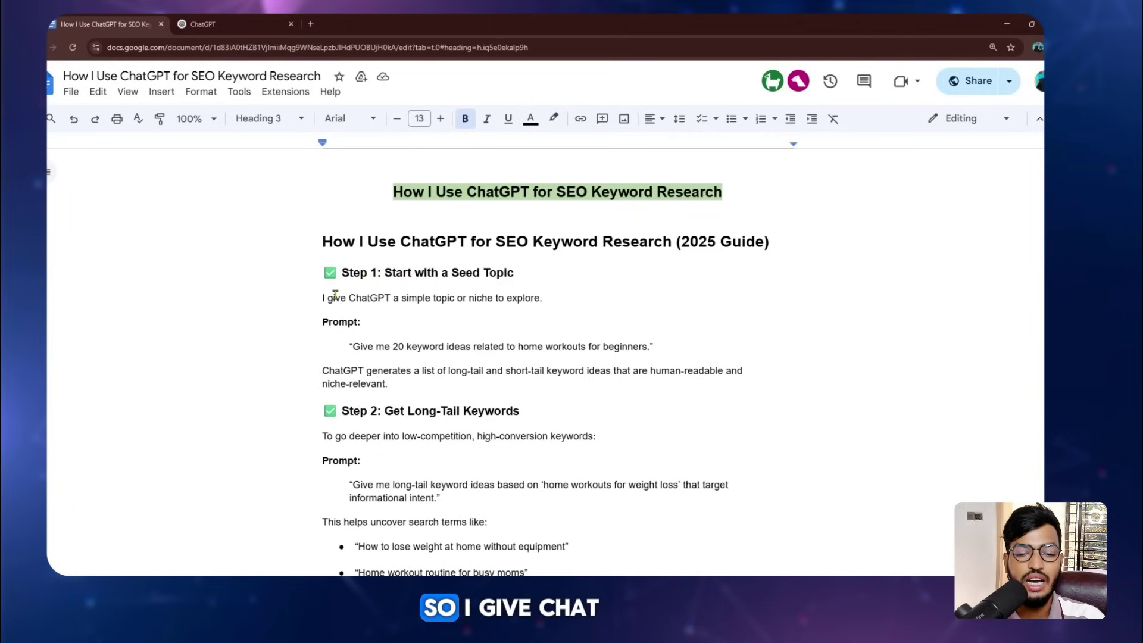
{"action": "left_click_drag", "start_coordinate": [333, 296], "coordinate": [514, 301]}
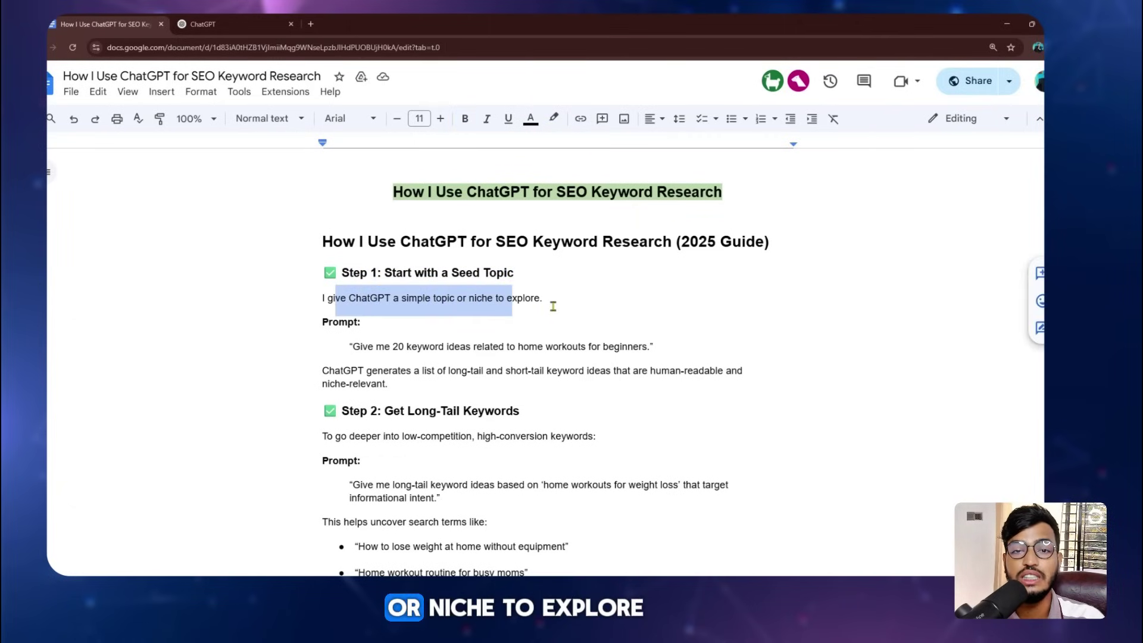
{"action": "left_click", "coordinate": [555, 300]}
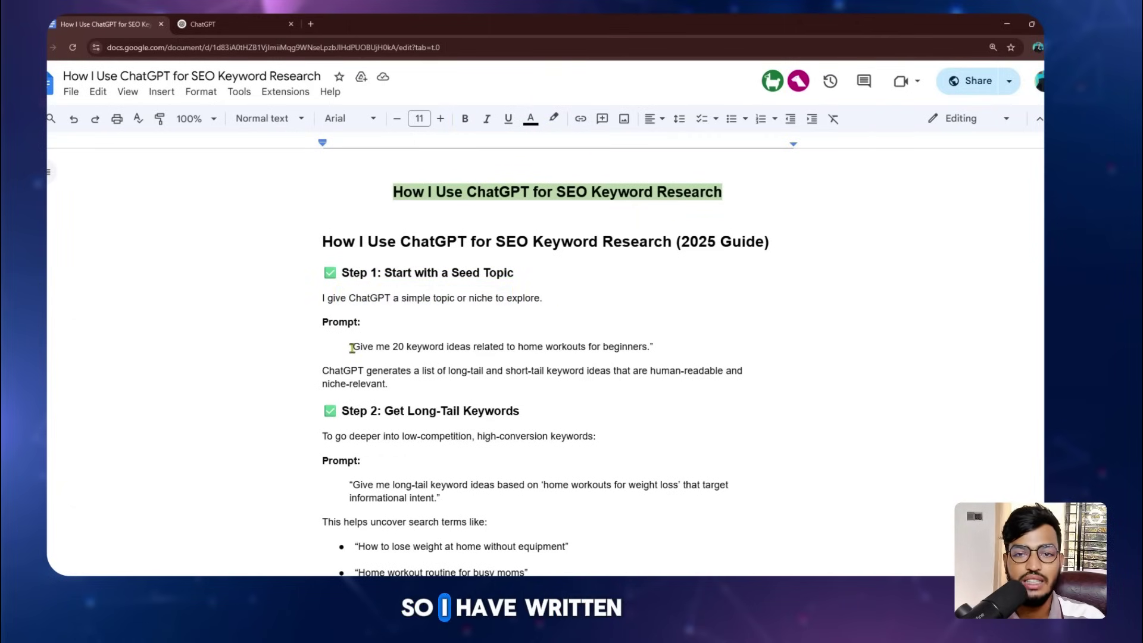
{"action": "left_click_drag", "start_coordinate": [353, 346], "coordinate": [633, 345]}
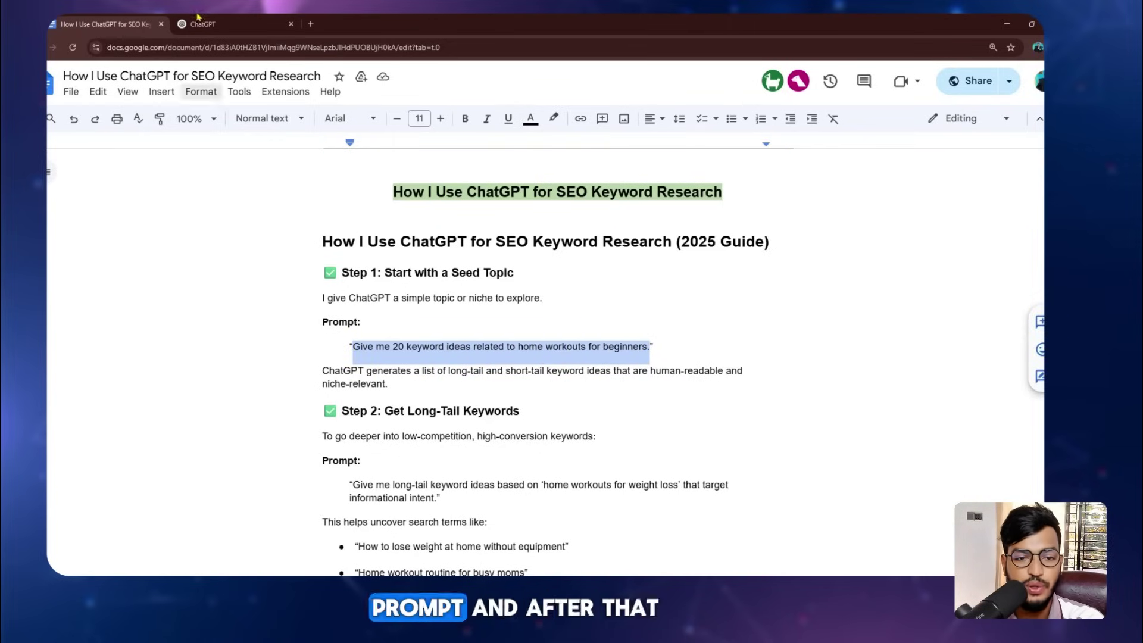
Paste the Step 1 prompt into ChatGPT, send it, and review the 20 returned keyword ideas
{"action": "left_click", "coordinate": [247, 21]}
{"action": "type", "text": "Give me 20 keyword ideas related to home workouts for beginners."}
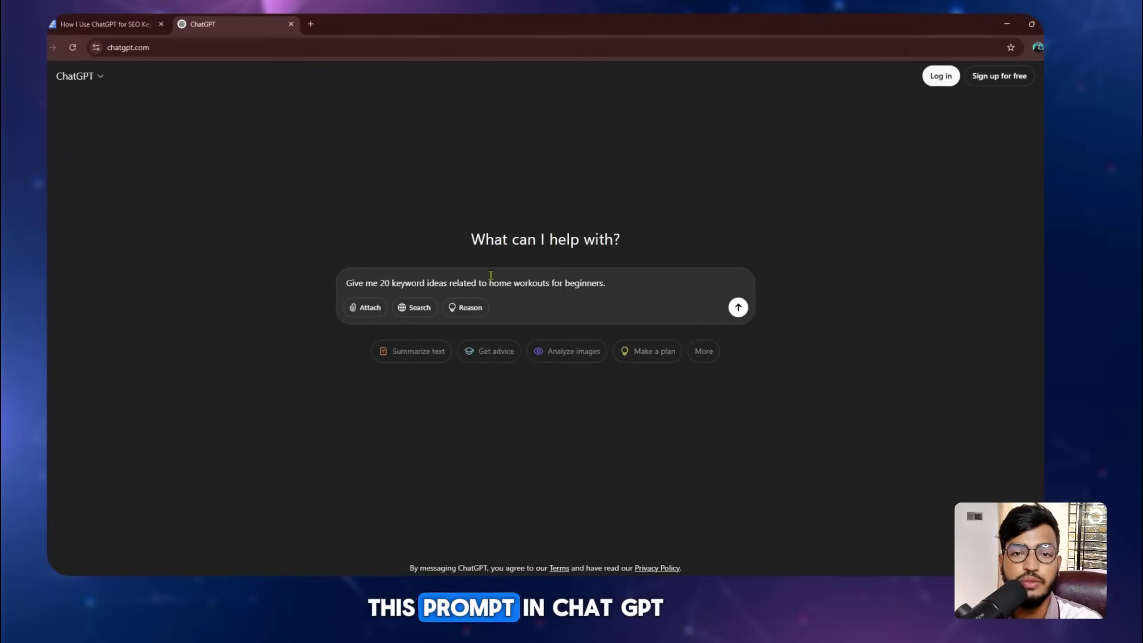
{"action": "key", "text": "Return"}
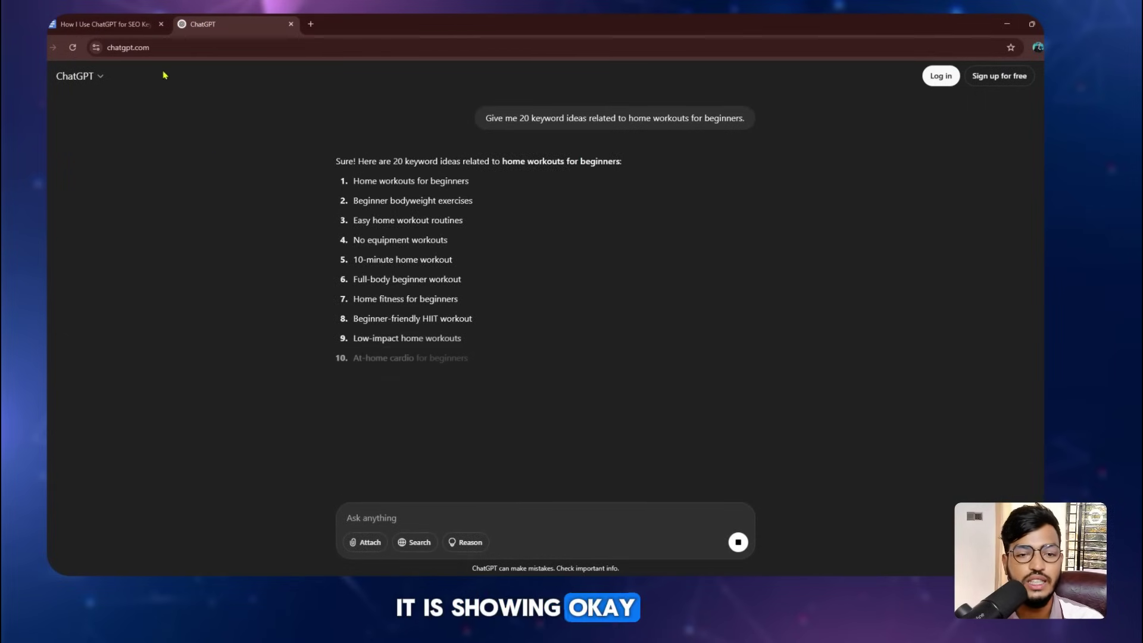
{"action": "left_click_drag", "start_coordinate": [353, 180], "coordinate": [499, 391]}
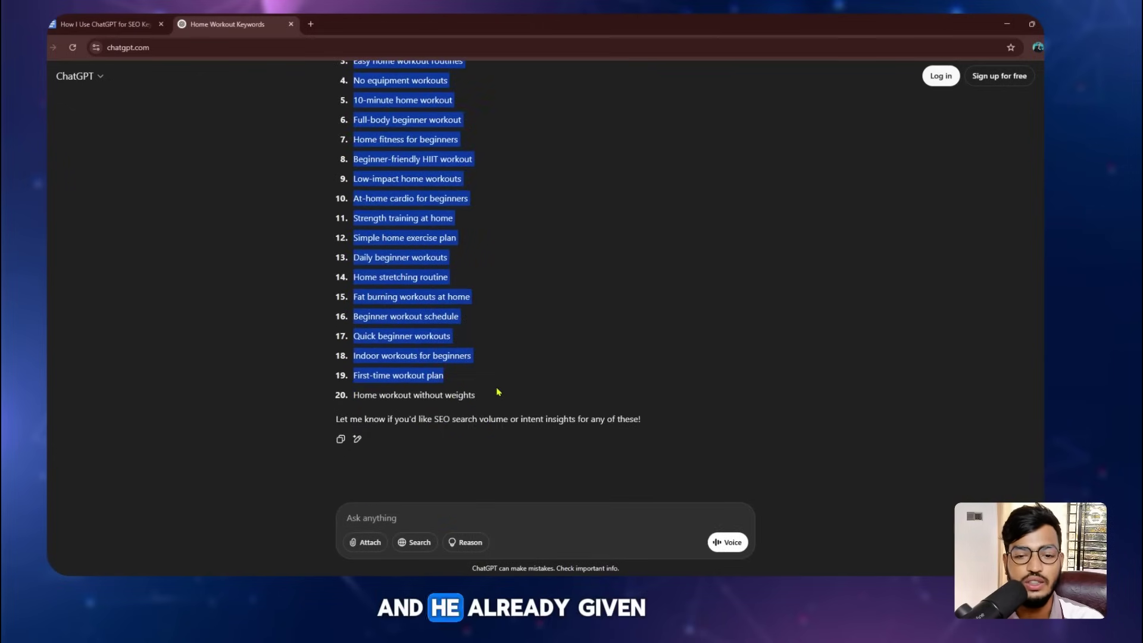
{"action": "left_click", "coordinate": [534, 384]}
{"action": "left_click", "coordinate": [104, 23]}
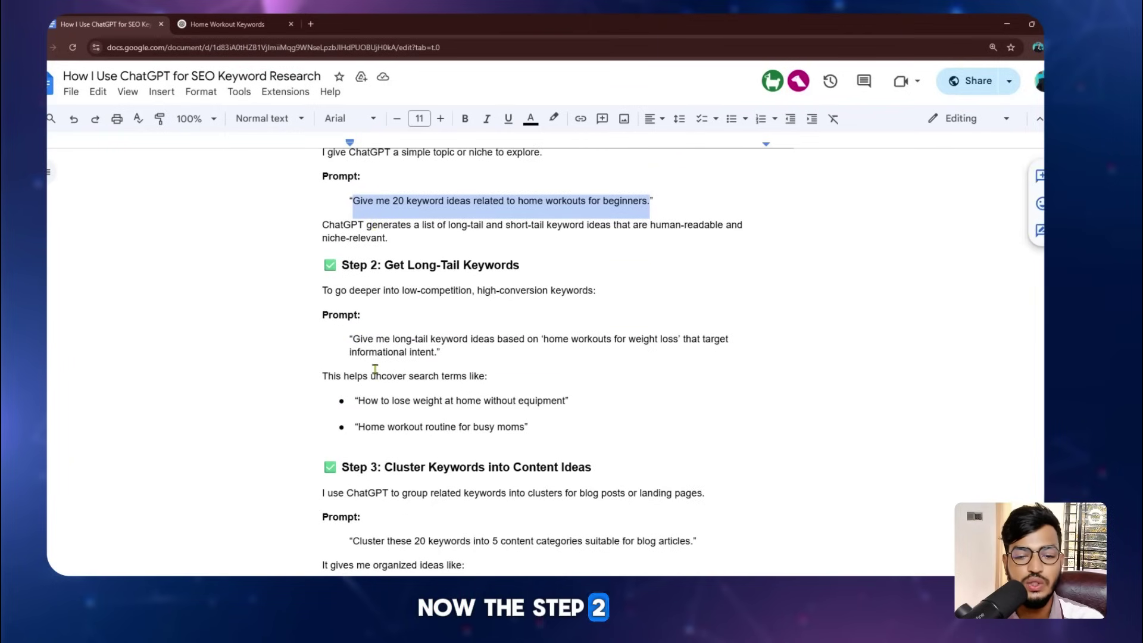
Read Step 2's low-competition explanation and compare it with the chat's 'home workouts for beginners' seed phrase
{"action": "left_click_drag", "start_coordinate": [348, 290], "coordinate": [603, 293]}
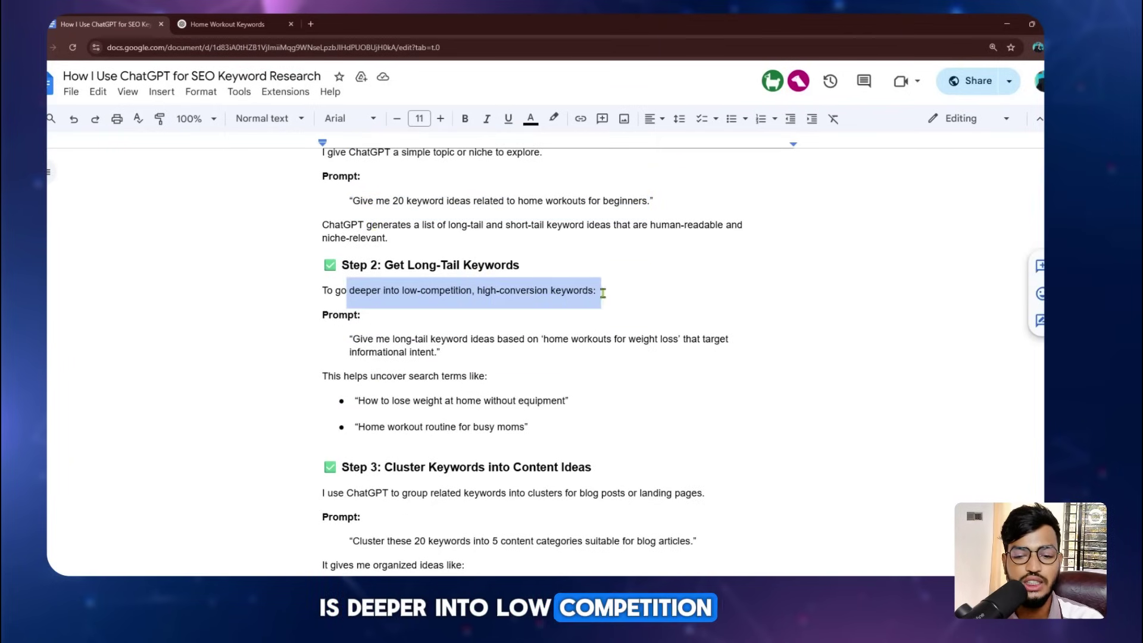
{"action": "left_click", "coordinate": [600, 293]}
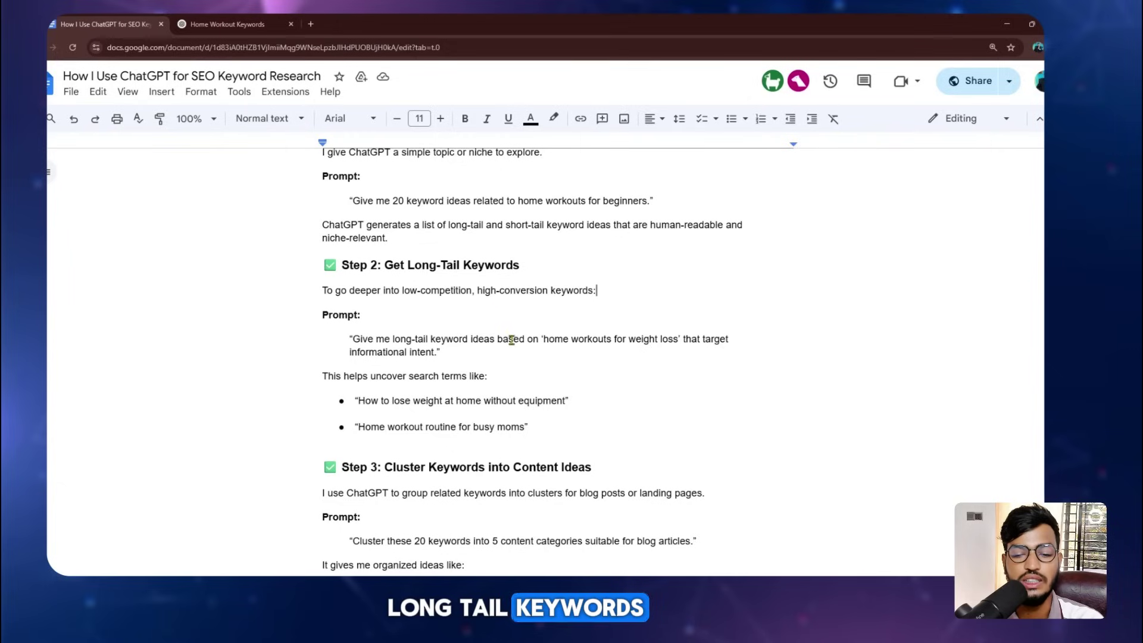
{"action": "left_click", "coordinate": [675, 339]}
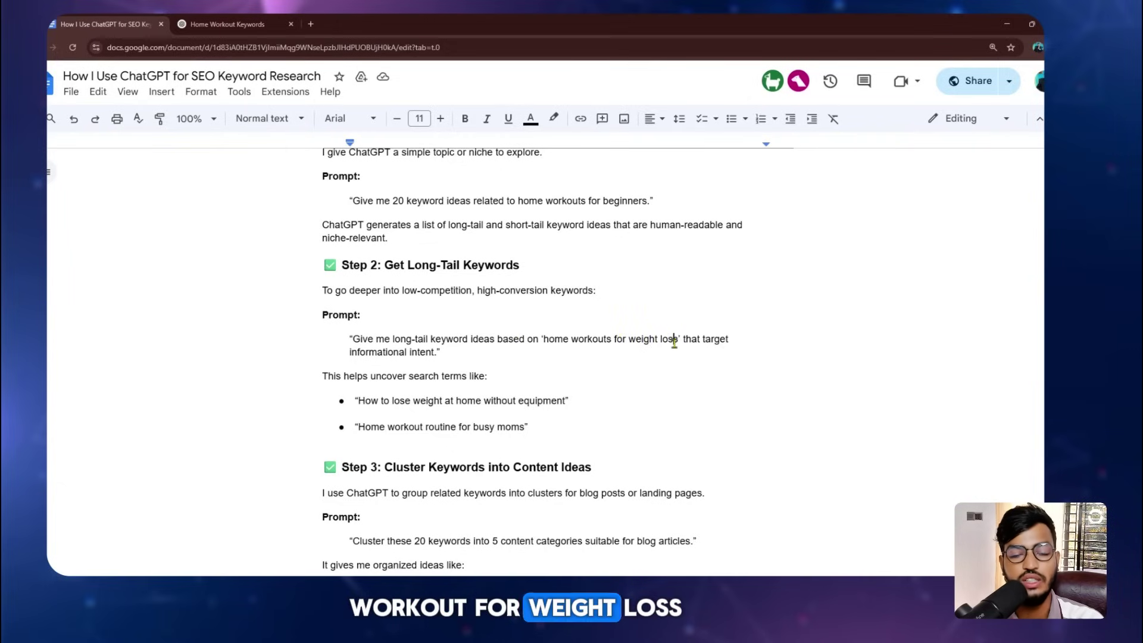
{"action": "left_click", "coordinate": [228, 24]}
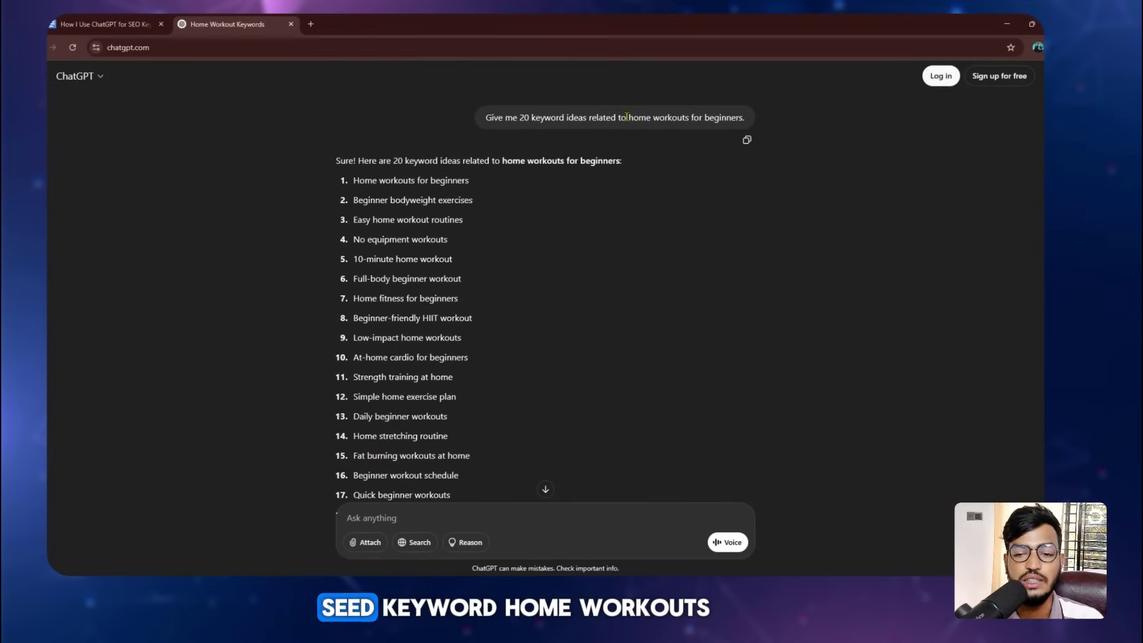
{"action": "left_click_drag", "start_coordinate": [628, 117], "coordinate": [754, 122]}
{"action": "left_click", "coordinate": [730, 136]}
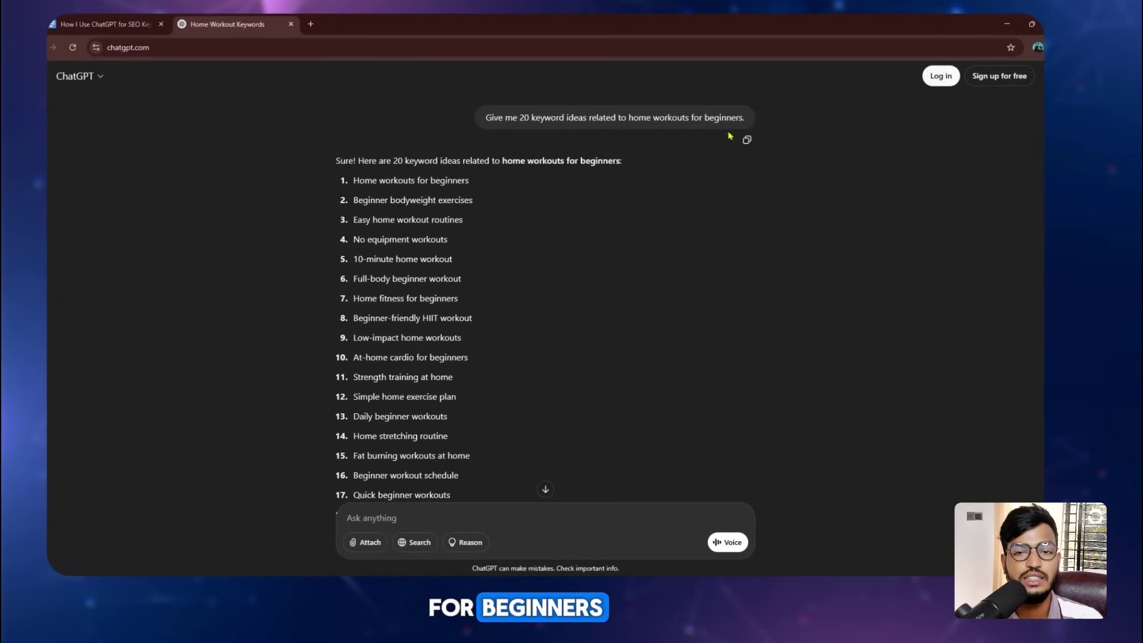
{"action": "left_click", "coordinate": [135, 24]}
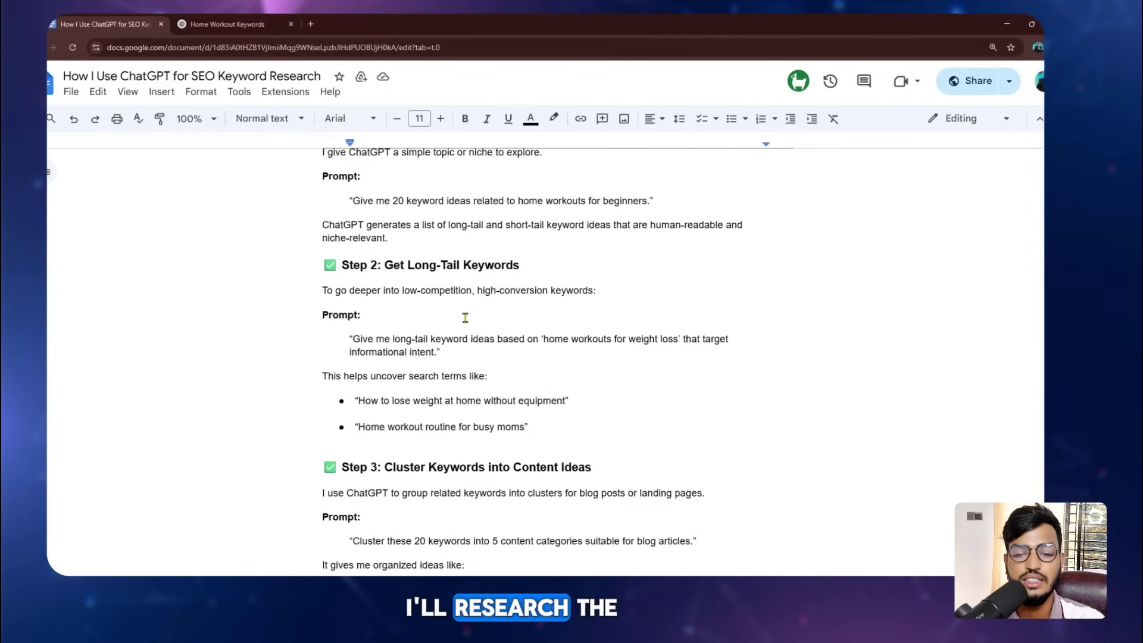
Select the whole Step 2 long-tail prompt for 'home workouts for weight loss'
{"action": "left_click_drag", "start_coordinate": [409, 265], "coordinate": [520, 265]}
{"action": "left_click", "coordinate": [532, 324]}
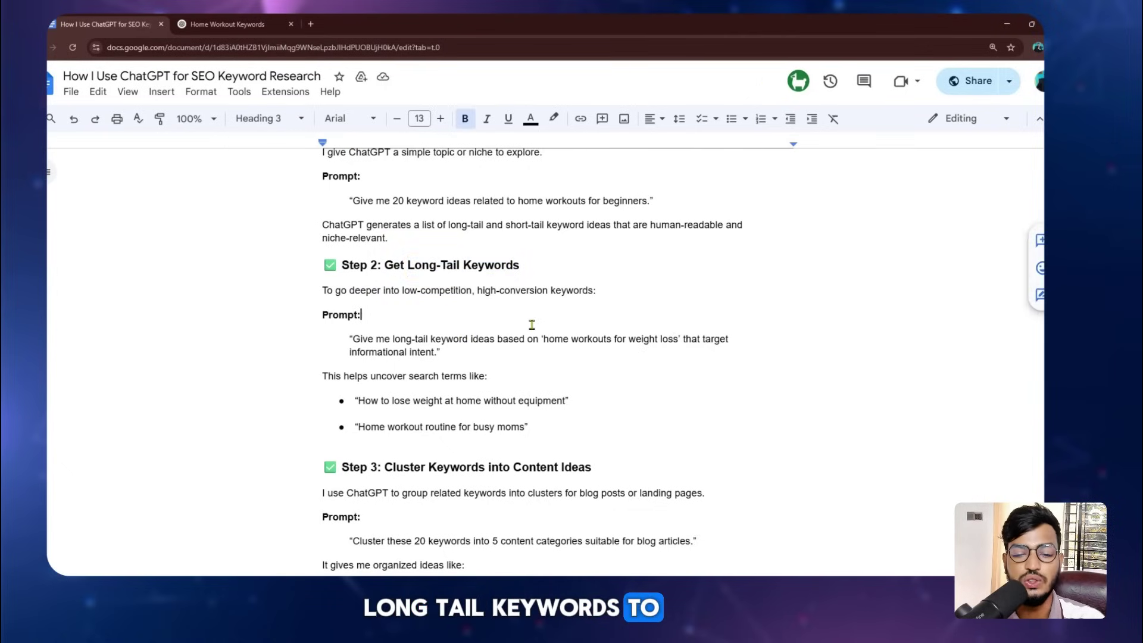
{"action": "triple_click", "coordinate": [347, 334]}
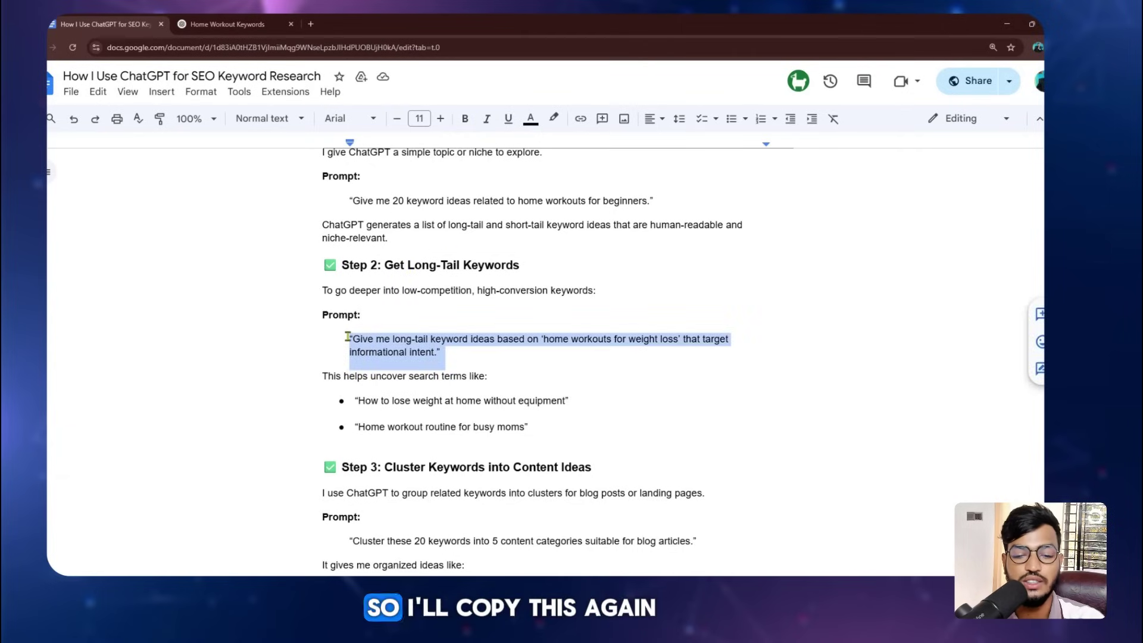
Copy the Step 2 prompt into ChatGPT, send it, and choose to stay logged out
{"action": "key", "text": "ctrl+c"}
{"action": "left_click", "coordinate": [226, 24]}
{"action": "scroll", "coordinate": [544, 488], "scroll_direction": "down", "scroll_amount": 3}
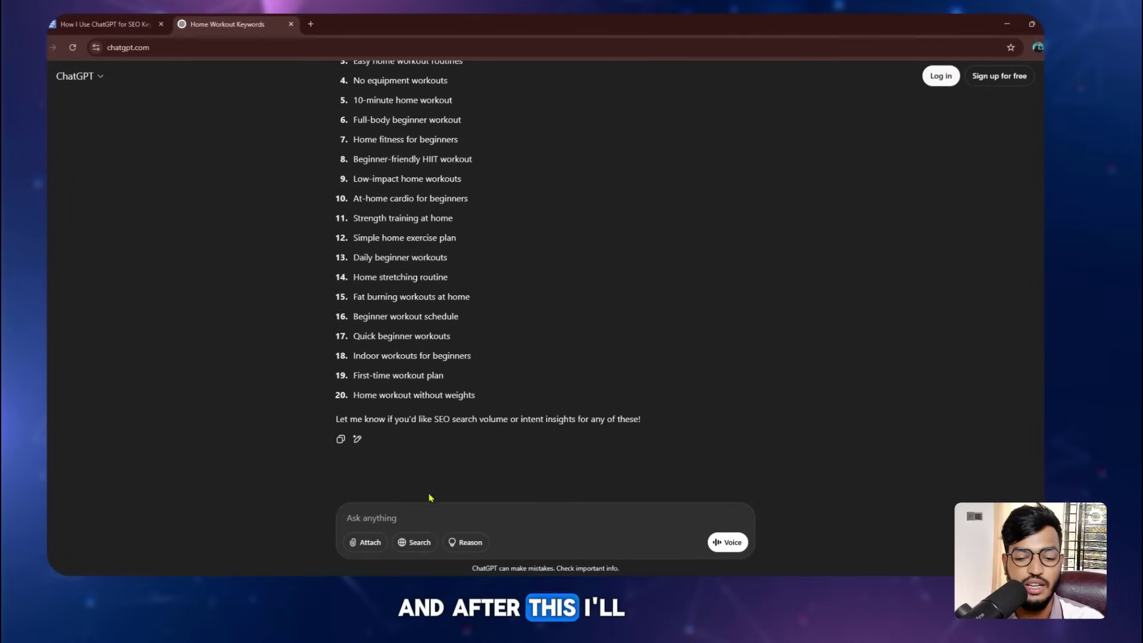
{"action": "key", "text": "ctrl+v"}
{"action": "key", "text": "Return"}
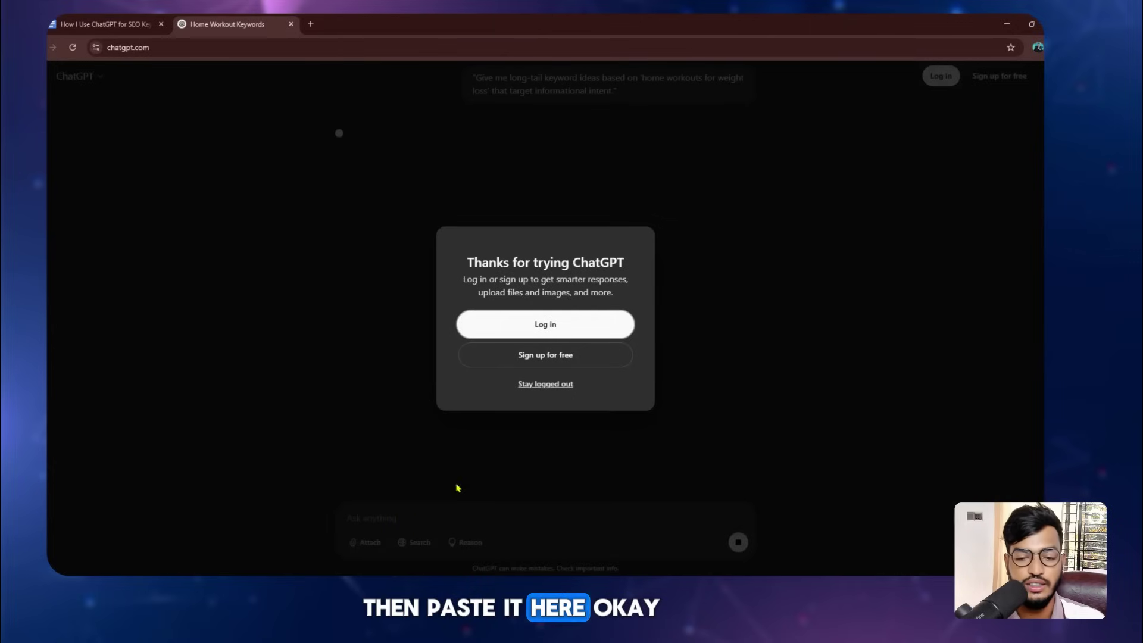
{"action": "left_click", "coordinate": [543, 383]}
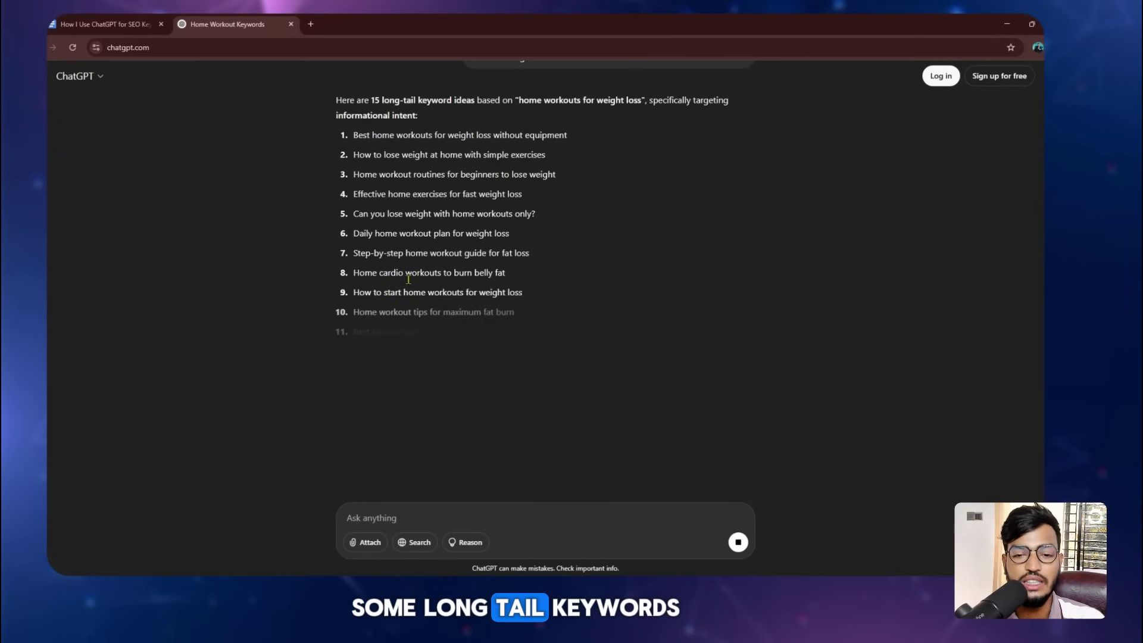
Review the 15 informational long-tail weight-loss keyword ideas before returning to the guide
{"action": "left_click_drag", "start_coordinate": [354, 141], "coordinate": [512, 238]}
{"action": "left_click", "coordinate": [452, 253]}
{"action": "scroll", "coordinate": [442, 252], "scroll_direction": "up", "scroll_amount": 10}
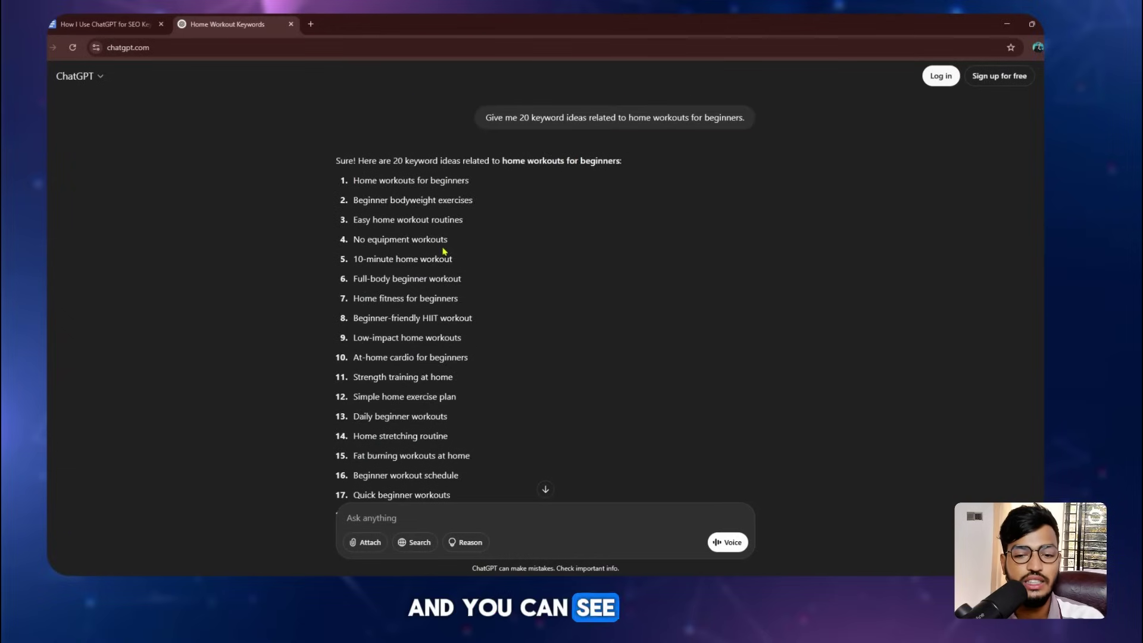
{"action": "left_click_drag", "start_coordinate": [416, 181], "coordinate": [447, 183]}
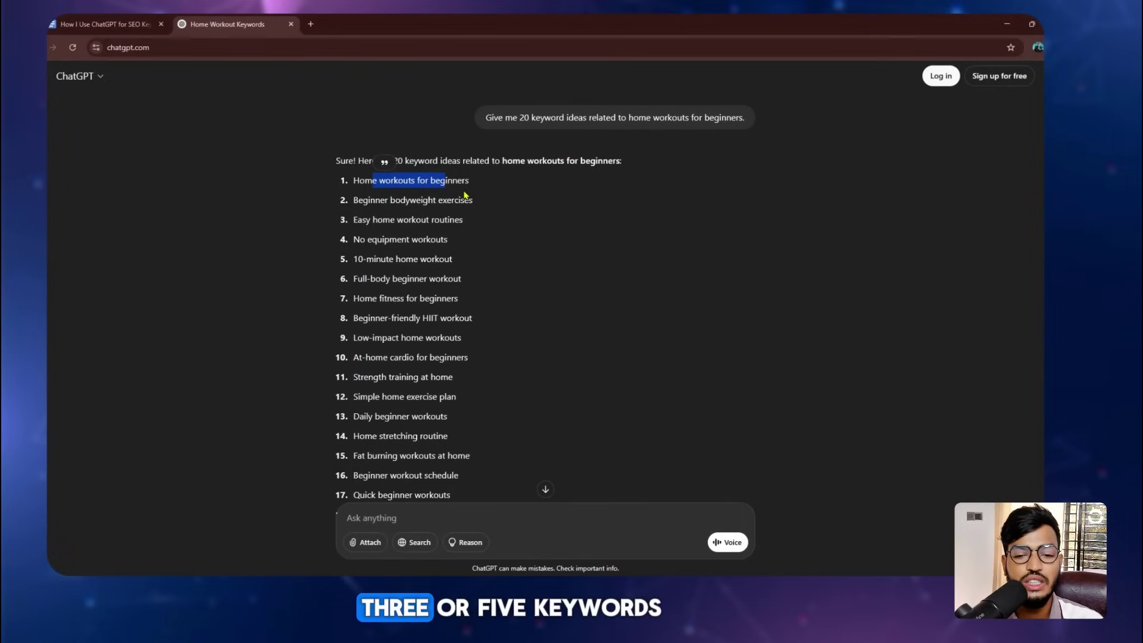
{"action": "key", "text": "ctrl+shift+Tab"}
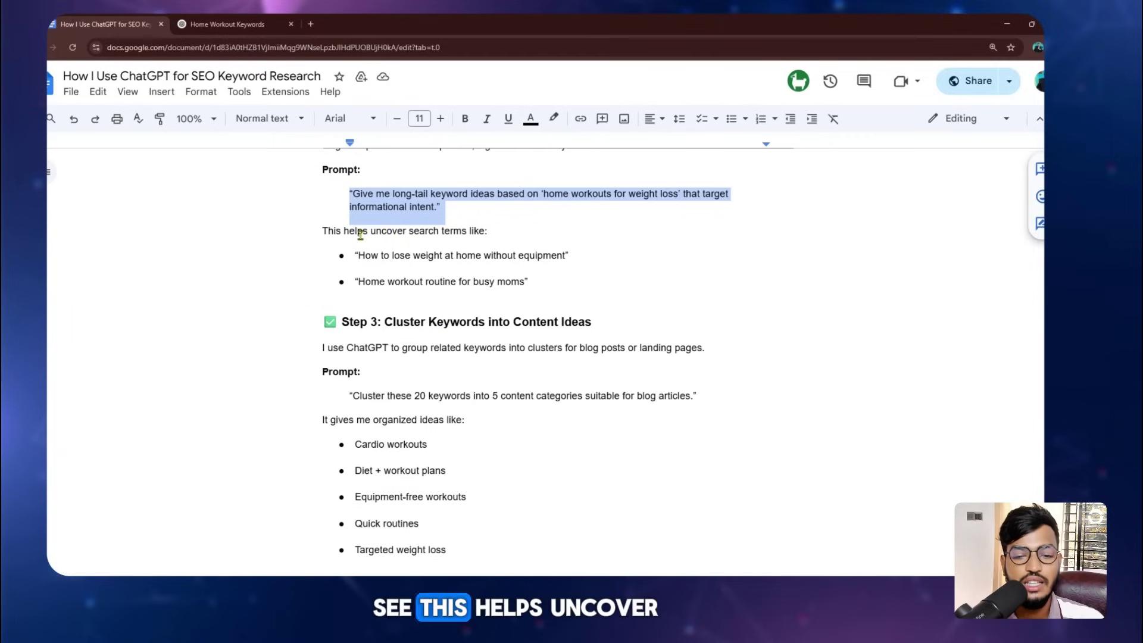
Copy the Step 3 prompt to cluster 20 keywords into 5 blog content categories
{"action": "left_click_drag", "start_coordinate": [363, 231], "coordinate": [485, 233]}
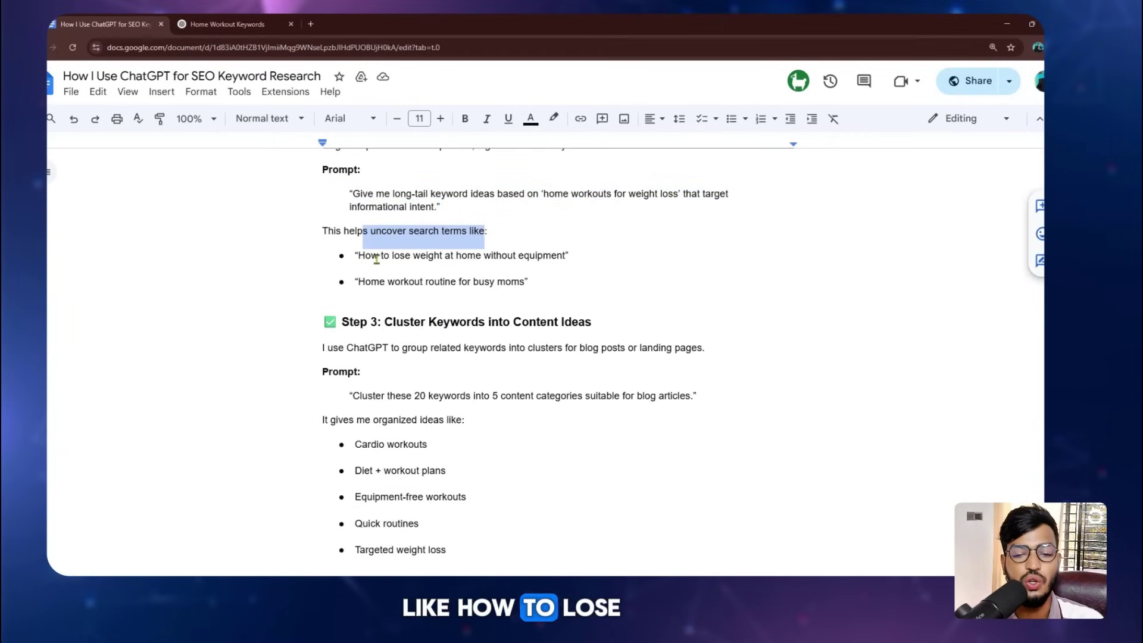
{"action": "left_click_drag", "start_coordinate": [378, 257], "coordinate": [502, 254]}
{"action": "left_click", "coordinate": [561, 255]}
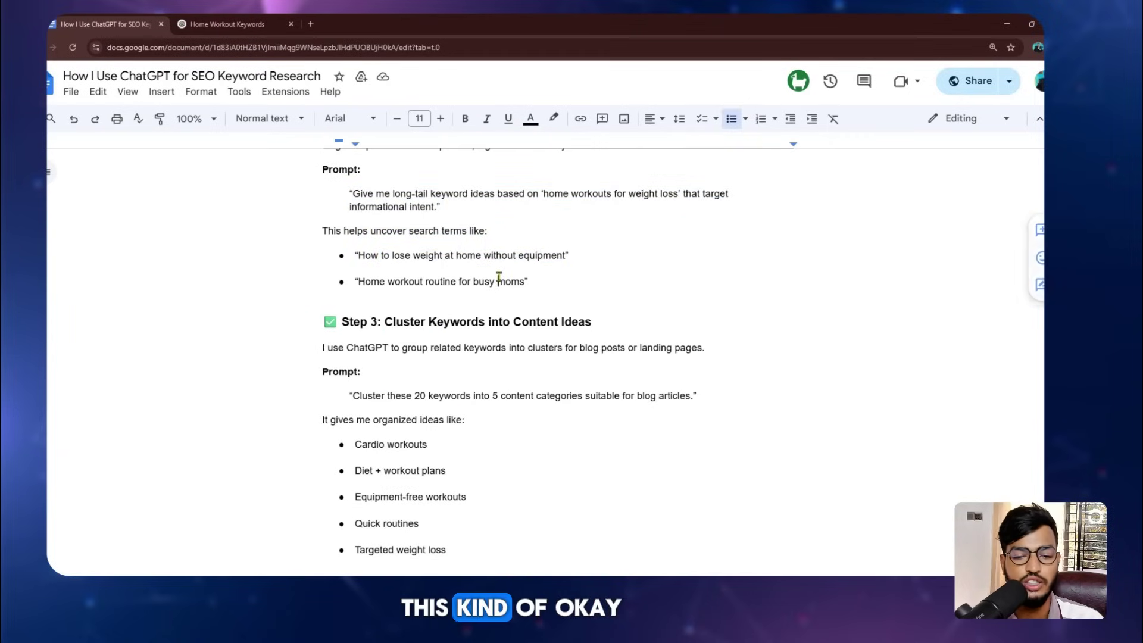
{"action": "left_click", "coordinate": [367, 322]}
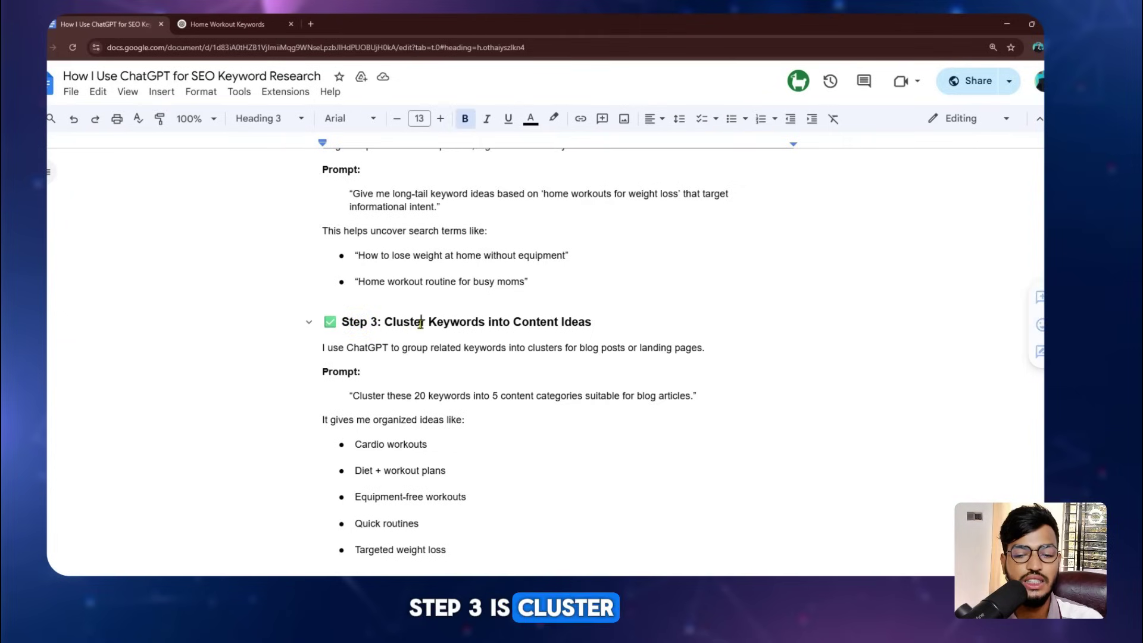
{"action": "left_click", "coordinate": [506, 322]}
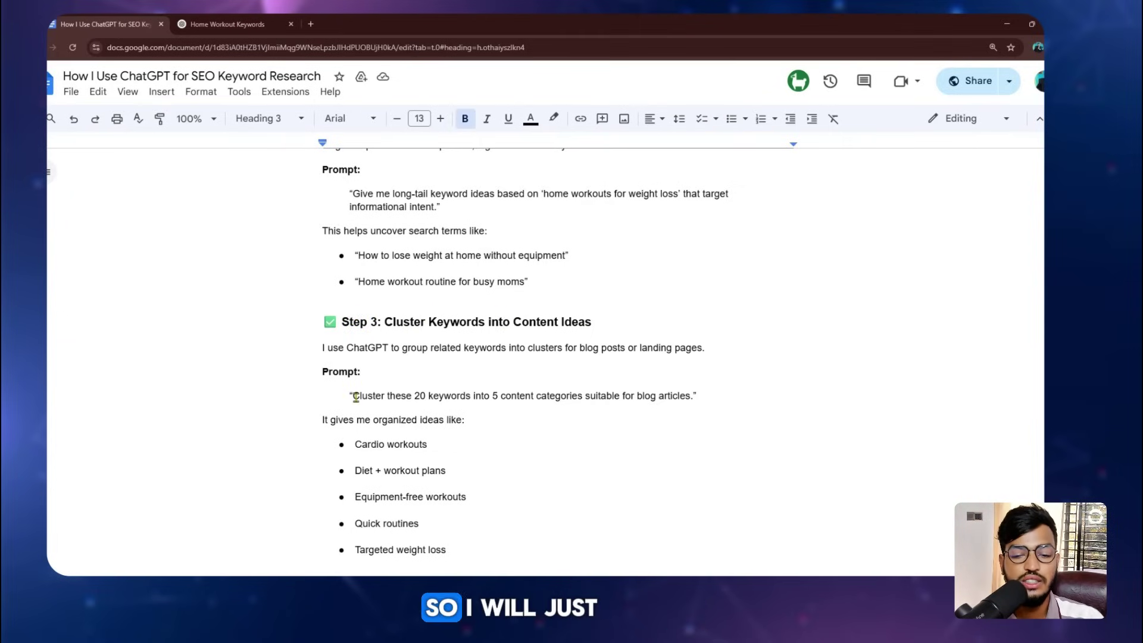
{"action": "left_click_drag", "start_coordinate": [354, 398], "coordinate": [694, 397]}
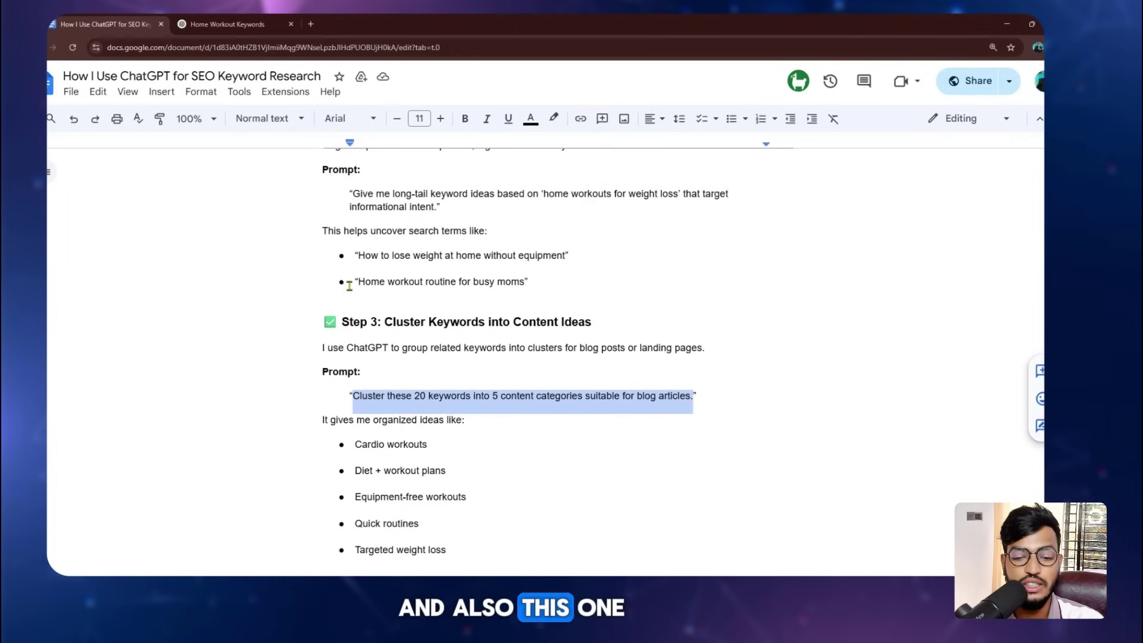
{"action": "left_click", "coordinate": [355, 380]}
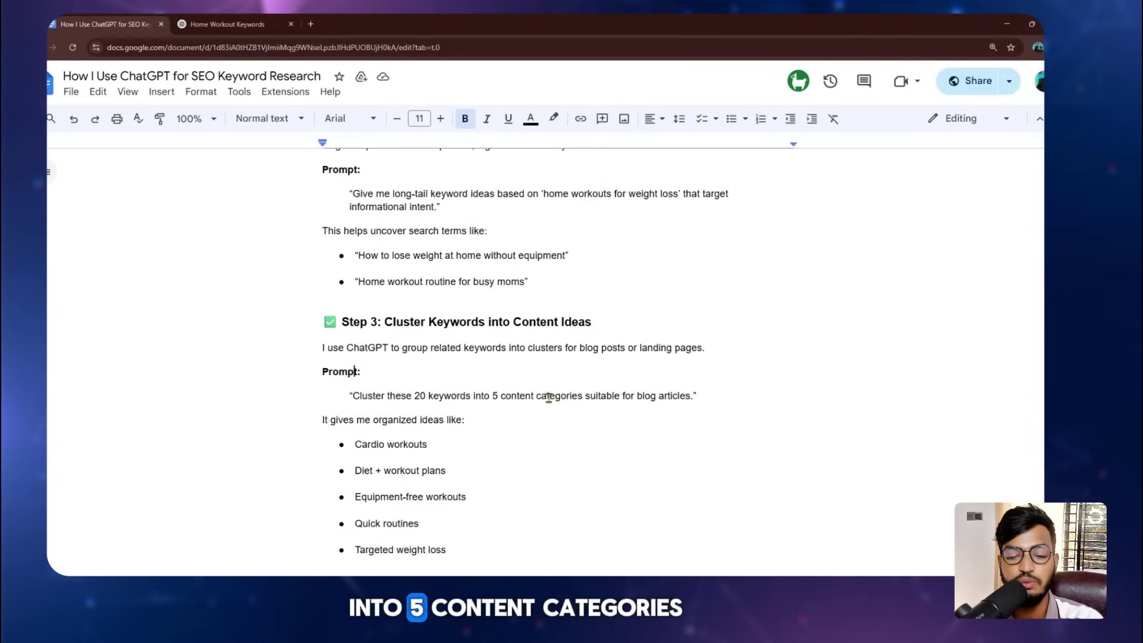
Paste the Step 3 clustering prompt into the Home Workout Keywords chat and send it
{"action": "left_click", "coordinate": [250, 27]}
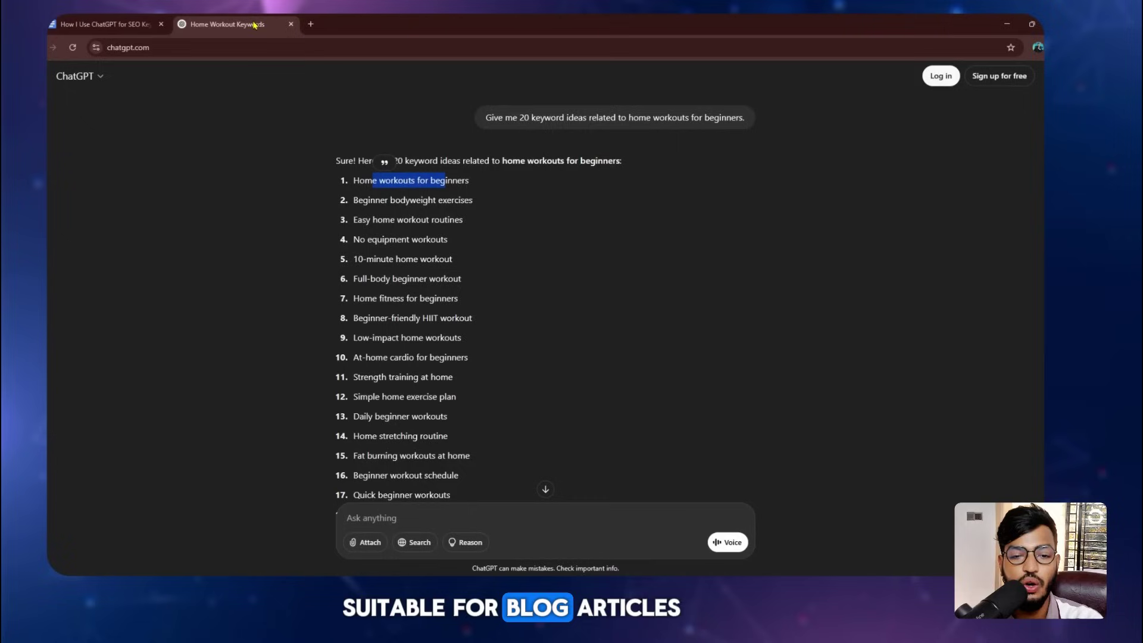
{"action": "scroll", "coordinate": [411, 427], "scroll_direction": "down", "scroll_amount": 2}
{"action": "scroll", "coordinate": [434, 258], "scroll_direction": "down", "scroll_amount": 5}
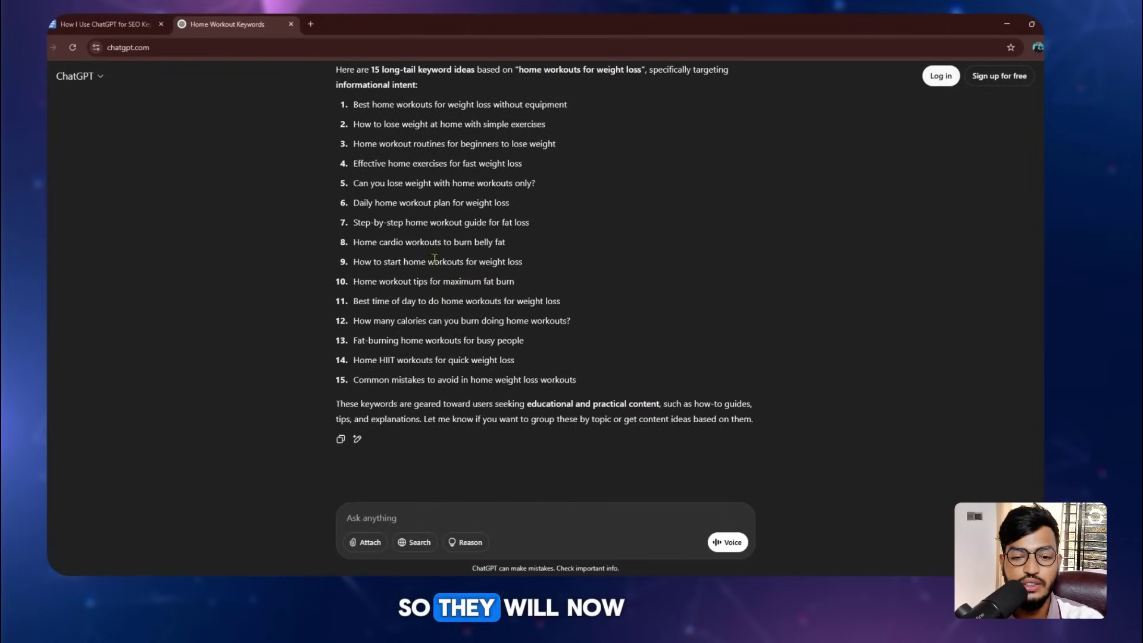
{"action": "left_click", "coordinate": [389, 513]}
{"action": "key", "text": "ctrl+v"}
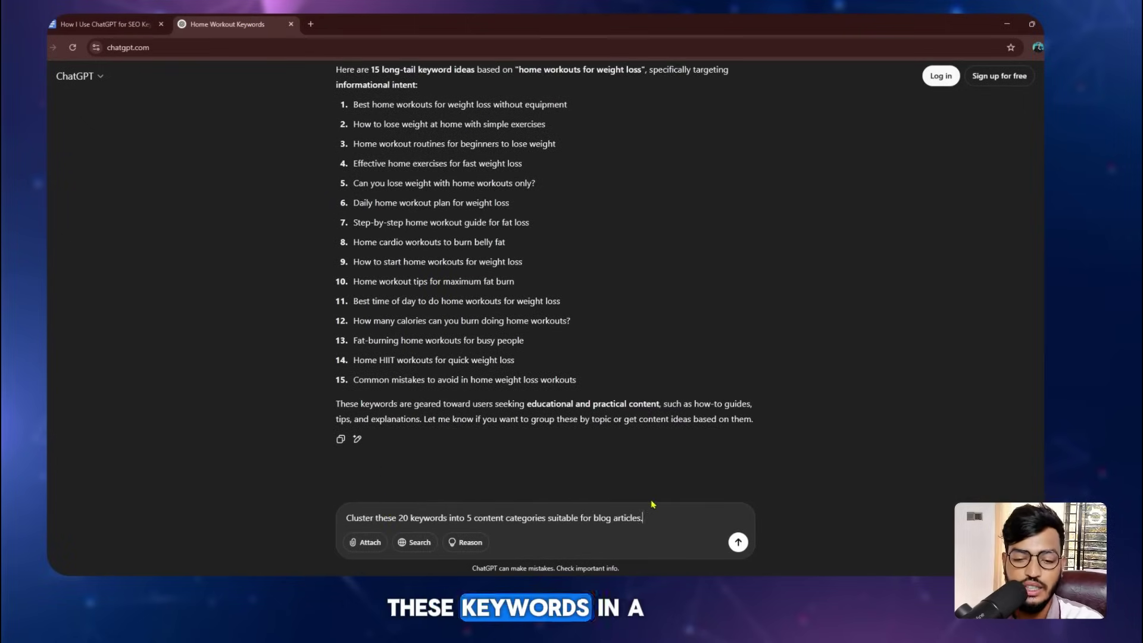
{"action": "key", "text": "Return"}
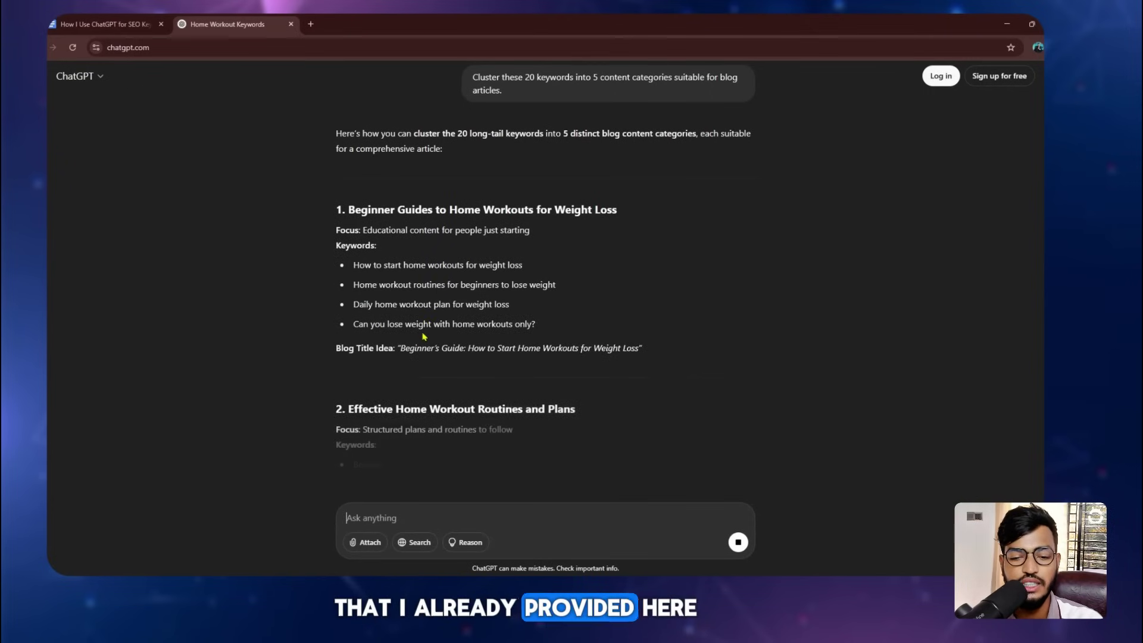
Review the first category heading and its keywords in ChatGPT's 5-category reply
{"action": "scroll", "coordinate": [407, 299], "scroll_direction": "up", "scroll_amount": 2}
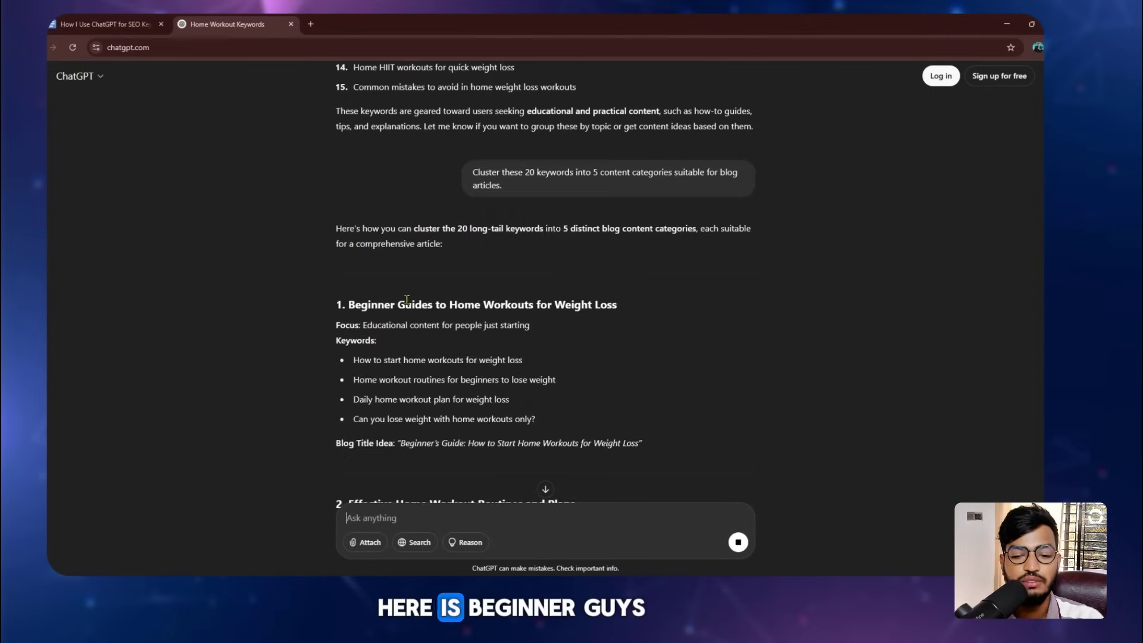
{"action": "left_click_drag", "start_coordinate": [430, 306], "coordinate": [625, 309]}
{"action": "left_click", "coordinate": [507, 352]}
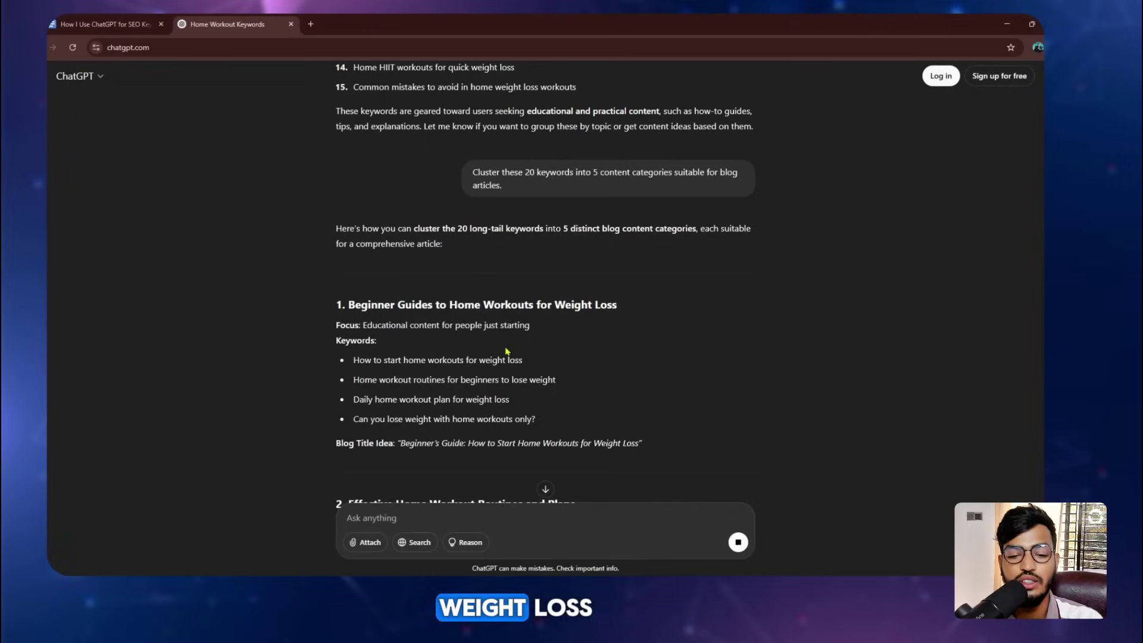
{"action": "left_click_drag", "start_coordinate": [359, 364], "coordinate": [554, 408]}
{"action": "left_click", "coordinate": [556, 397]}
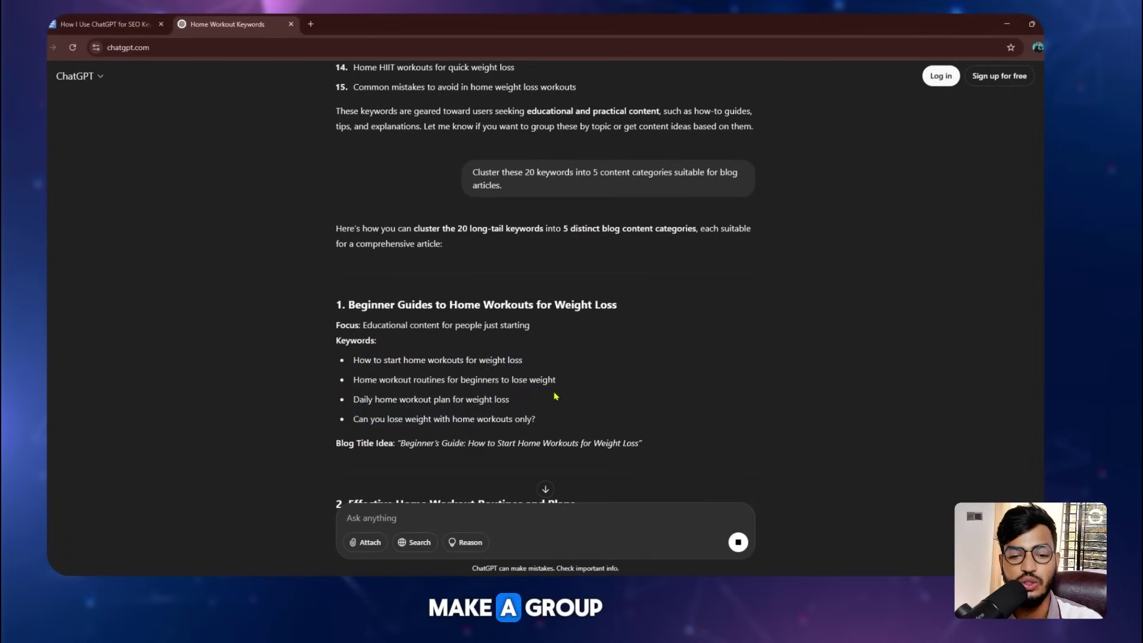
{"action": "left_click", "coordinate": [104, 24]}
Read the Step 4 Analyze Search Intent heading and its prompt
{"action": "scroll", "coordinate": [326, 246], "scroll_direction": "down", "scroll_amount": 5}
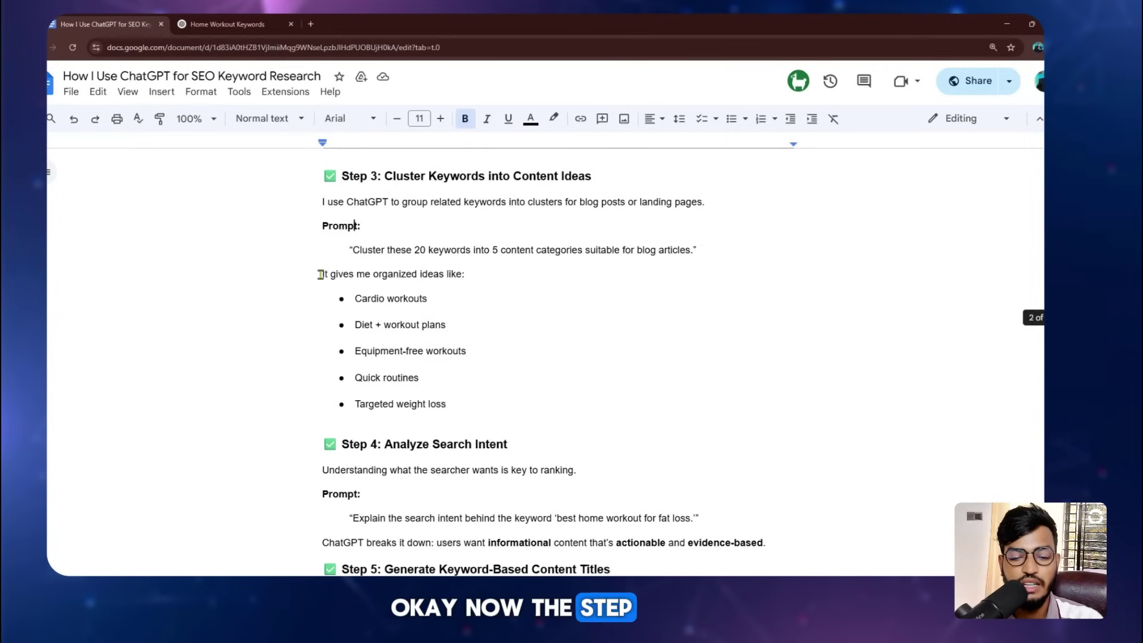
{"action": "left_click", "coordinate": [382, 298]}
{"action": "left_click_drag", "start_coordinate": [381, 298], "coordinate": [508, 299]}
{"action": "left_click", "coordinate": [431, 372]}
{"action": "left_click_drag", "start_coordinate": [350, 370], "coordinate": [453, 372]}
{"action": "left_click", "coordinate": [379, 370]}
{"action": "left_click_drag", "start_coordinate": [378, 370], "coordinate": [584, 372]}
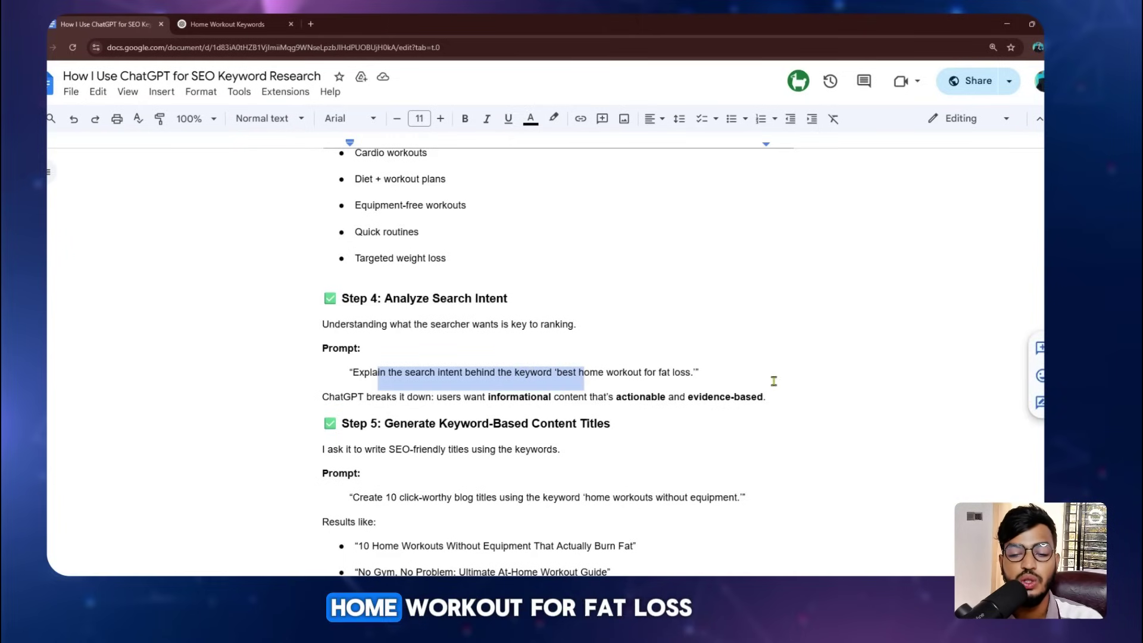
{"action": "left_click", "coordinate": [695, 372]}
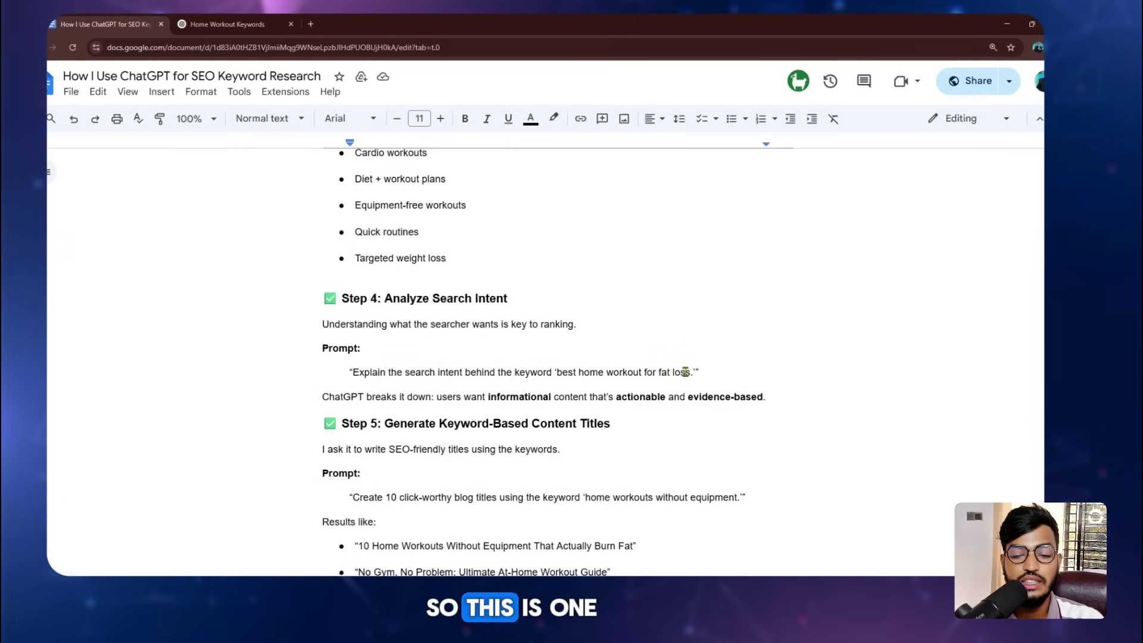
Replace 'best home workout for fat loss' in the Step 4 prompt with 'Home workouts for beginners'
{"action": "left_click", "coordinate": [226, 24]}
{"action": "scroll", "coordinate": [364, 188], "scroll_direction": "up", "scroll_amount": 15}
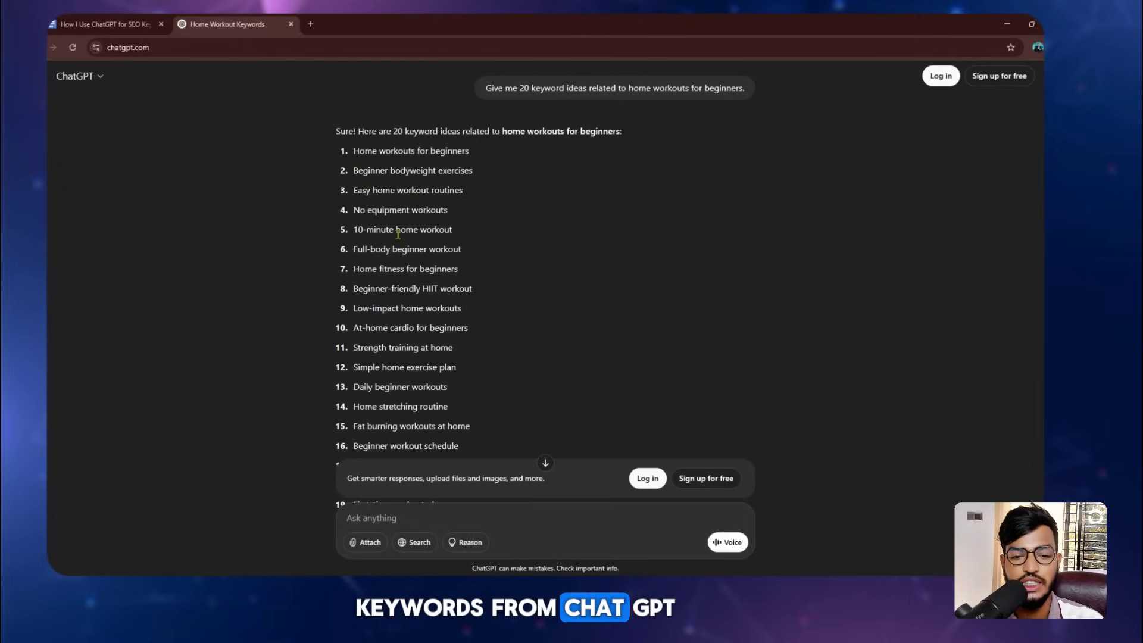
{"action": "scroll", "coordinate": [364, 188], "scroll_direction": "down", "scroll_amount": 2}
{"action": "scroll", "coordinate": [373, 193], "scroll_direction": "up", "scroll_amount": 3}
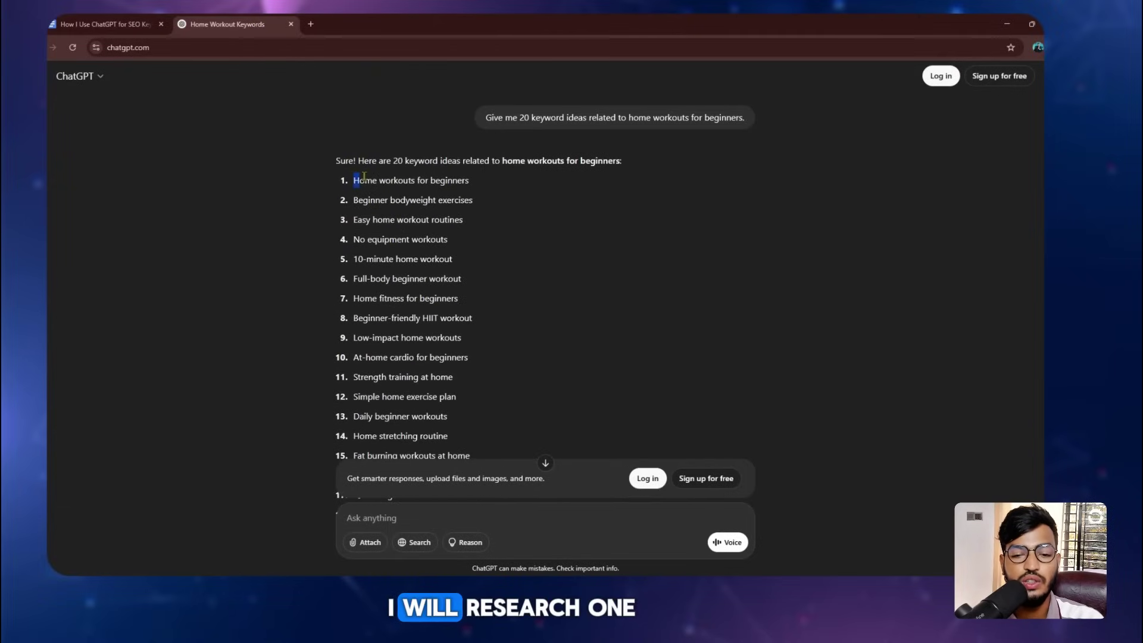
{"action": "left_click_drag", "start_coordinate": [364, 176], "coordinate": [484, 187]}
{"action": "key", "text": "ctrl+c"}
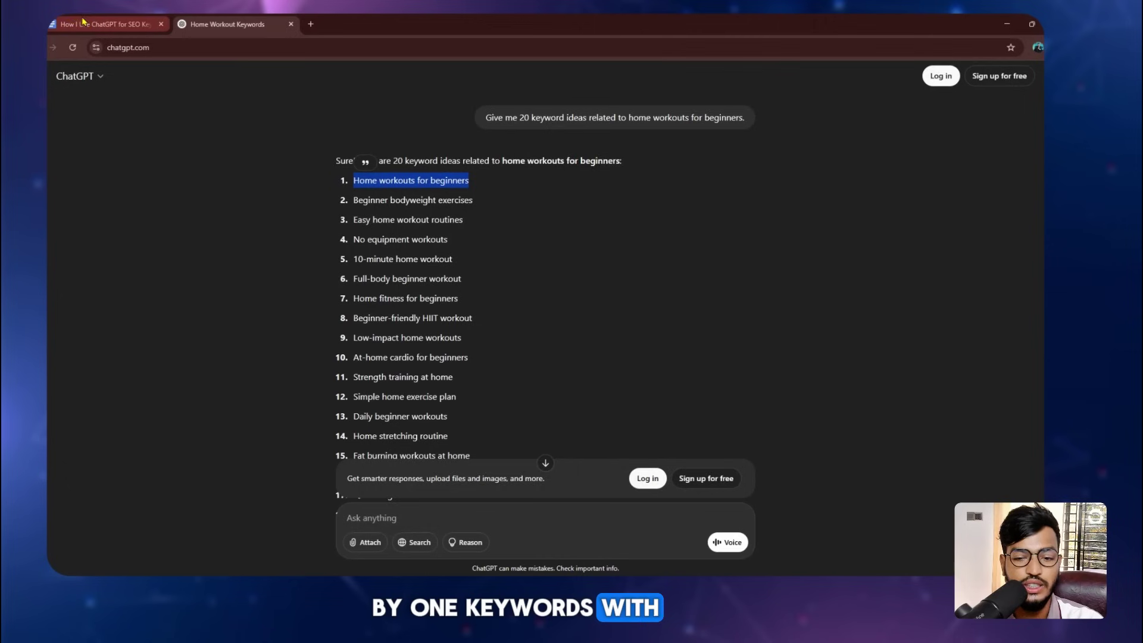
{"action": "left_click", "coordinate": [107, 24]}
{"action": "left_click_drag", "start_coordinate": [559, 372], "coordinate": [689, 372]}
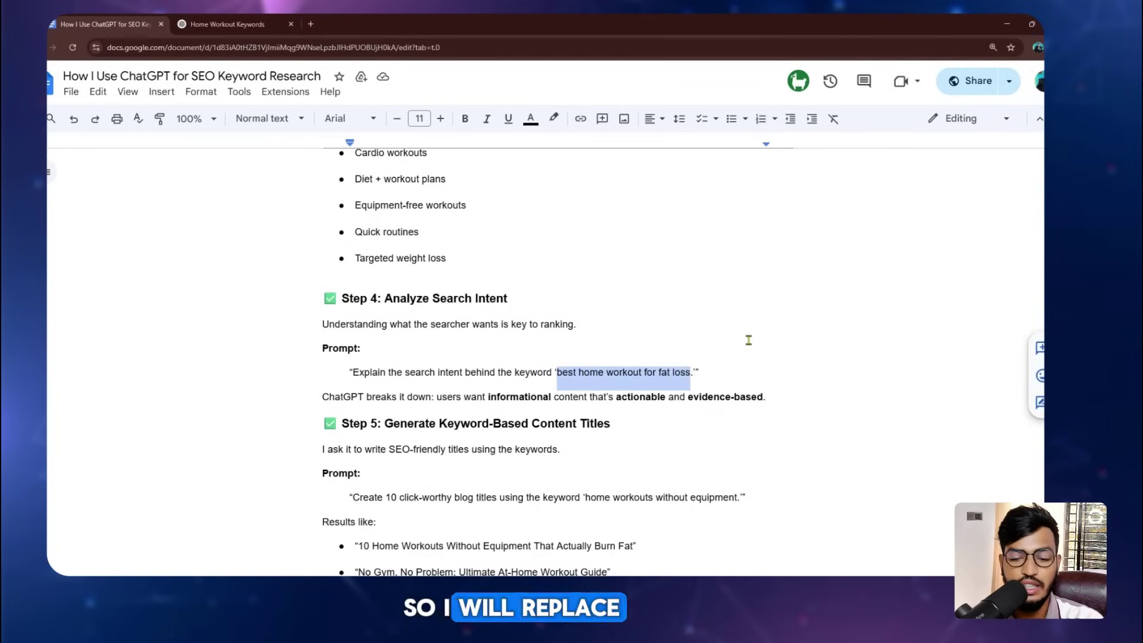
{"action": "key", "text": "ctrl+v"}
Paste the updated search-intent prompt into ChatGPT and send it
{"action": "left_click", "coordinate": [250, 18]}
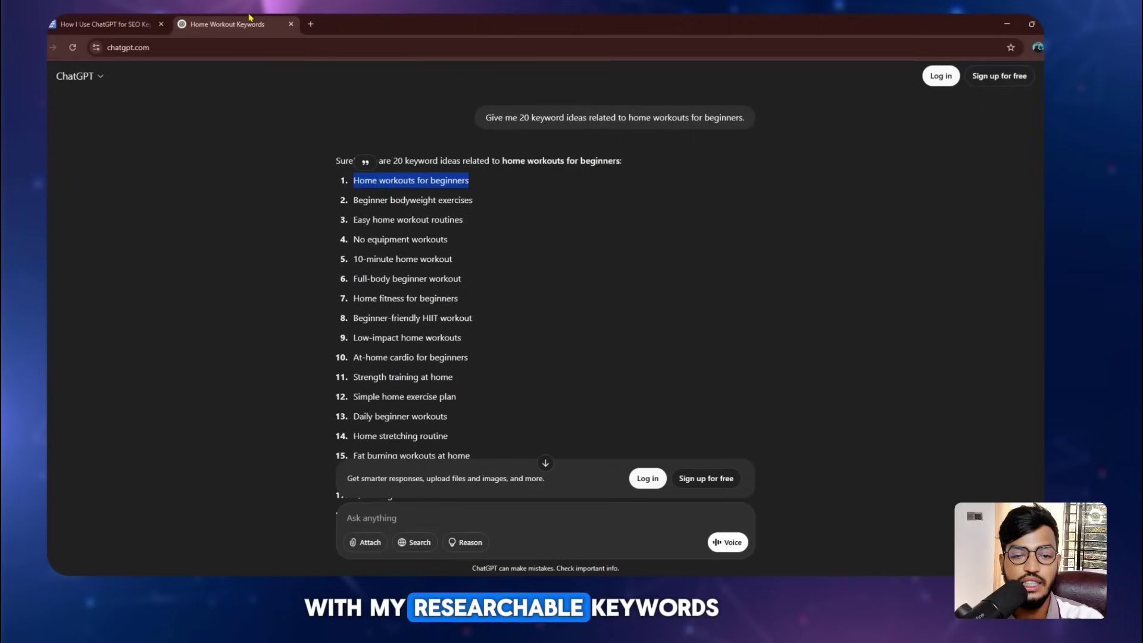
{"action": "left_click", "coordinate": [107, 24]}
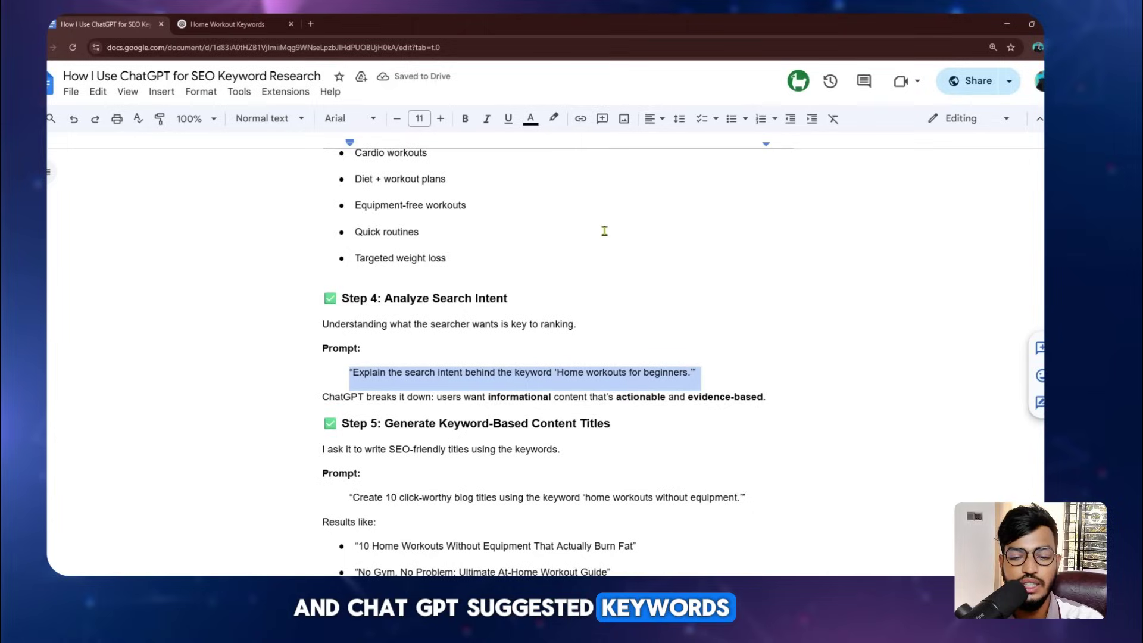
{"action": "left_click", "coordinate": [226, 24]}
{"action": "scroll", "coordinate": [404, 395], "scroll_direction": "down", "scroll_amount": 10}
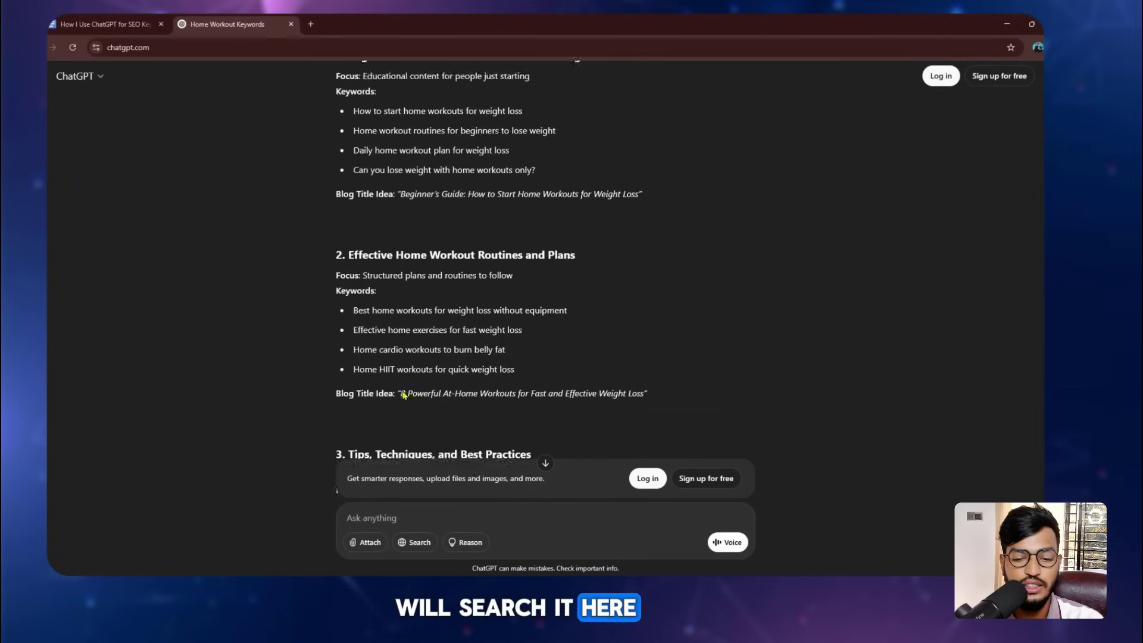
{"action": "scroll", "coordinate": [403, 394], "scroll_direction": "down", "scroll_amount": 10}
{"action": "left_click", "coordinate": [398, 509]}
{"action": "type", "text": "\"Explain the search intent behind the keyword 'Home workouts for beginners.'\""}
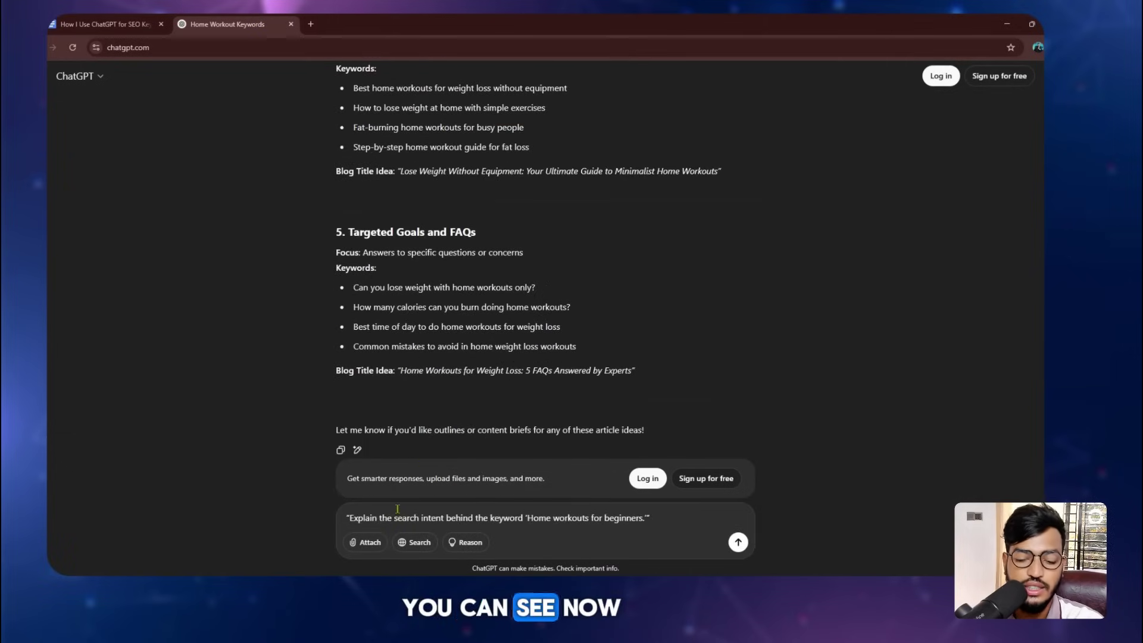
{"action": "key", "text": "Return"}
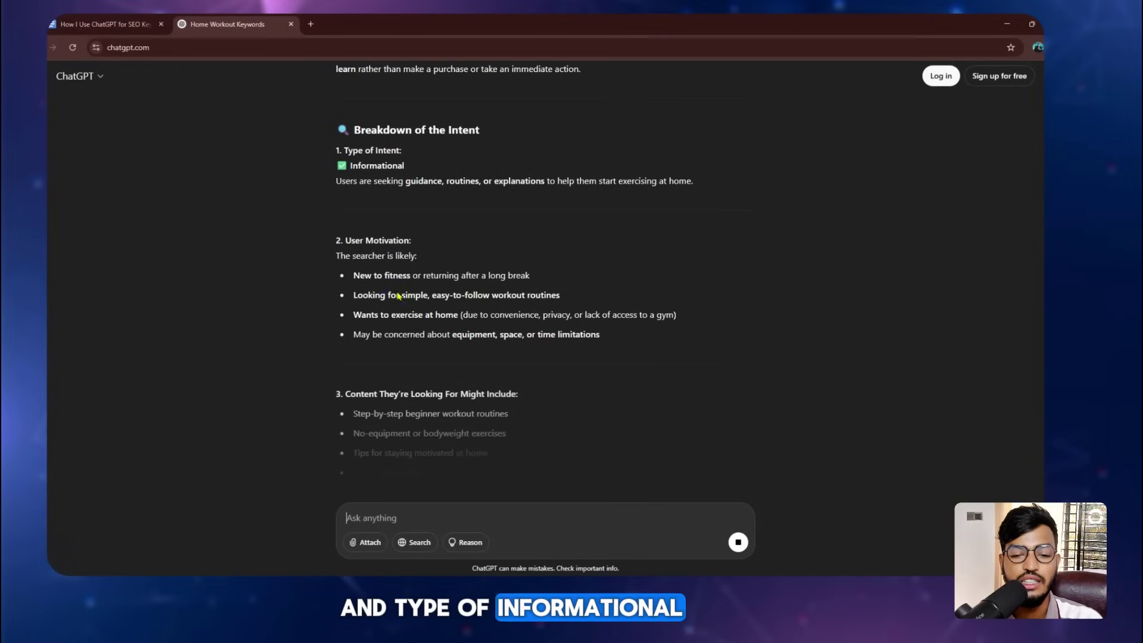
Review the awareness-stage search intent answer, then bring up the guide's Step 5 heading
{"action": "left_click_drag", "start_coordinate": [420, 249], "coordinate": [517, 252]}
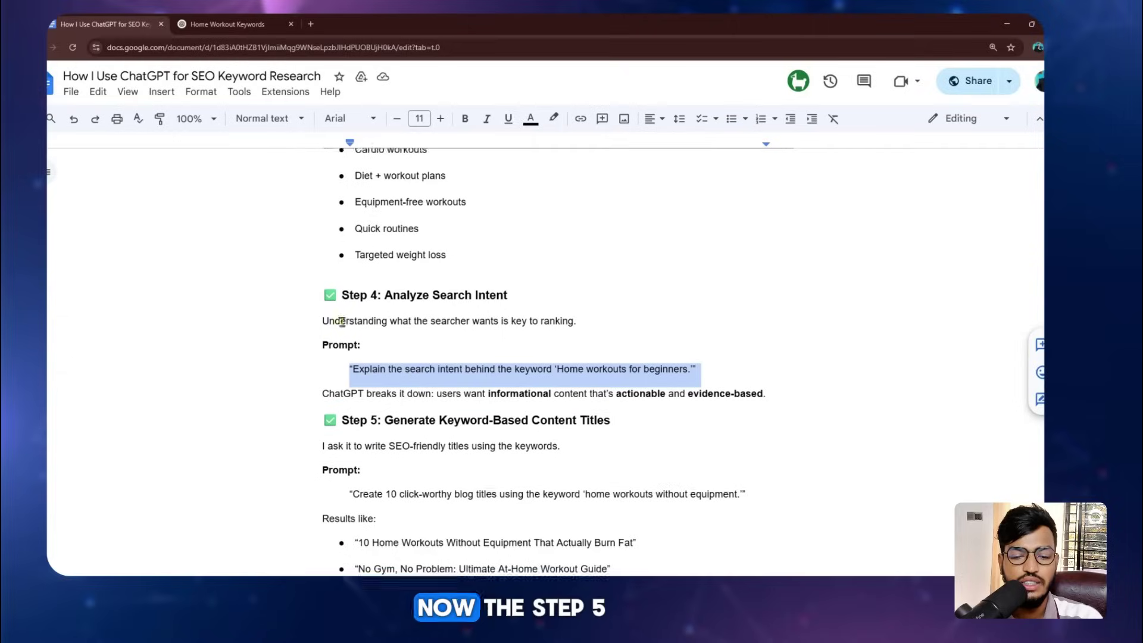
{"action": "scroll", "coordinate": [343, 321], "scroll_direction": "down", "scroll_amount": 3}
{"action": "left_click_drag", "start_coordinate": [381, 278], "coordinate": [619, 278]}
{"action": "left_click", "coordinate": [625, 278]}
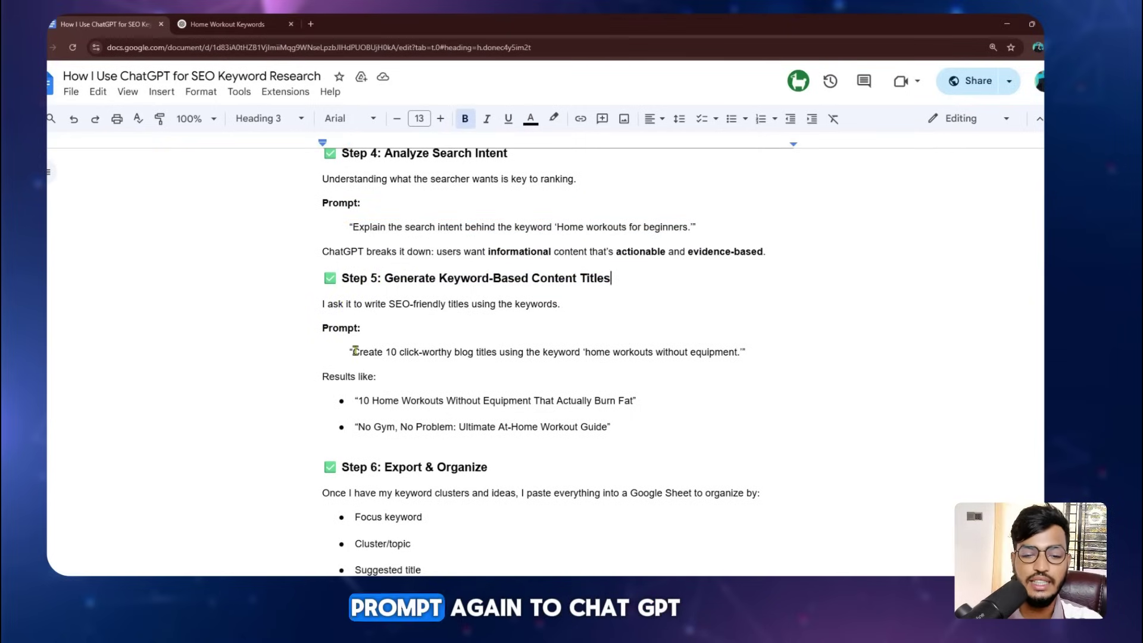
Replace the Step 5 prompt's old keyword with 'Beginner bodyweight exercises' copied from the chat
{"action": "left_click_drag", "start_coordinate": [354, 352], "coordinate": [739, 363]}
{"action": "left_click", "coordinate": [739, 363]}
{"action": "left_click", "coordinate": [228, 24]}
{"action": "scroll", "coordinate": [374, 269], "scroll_direction": "up", "scroll_amount": 10}
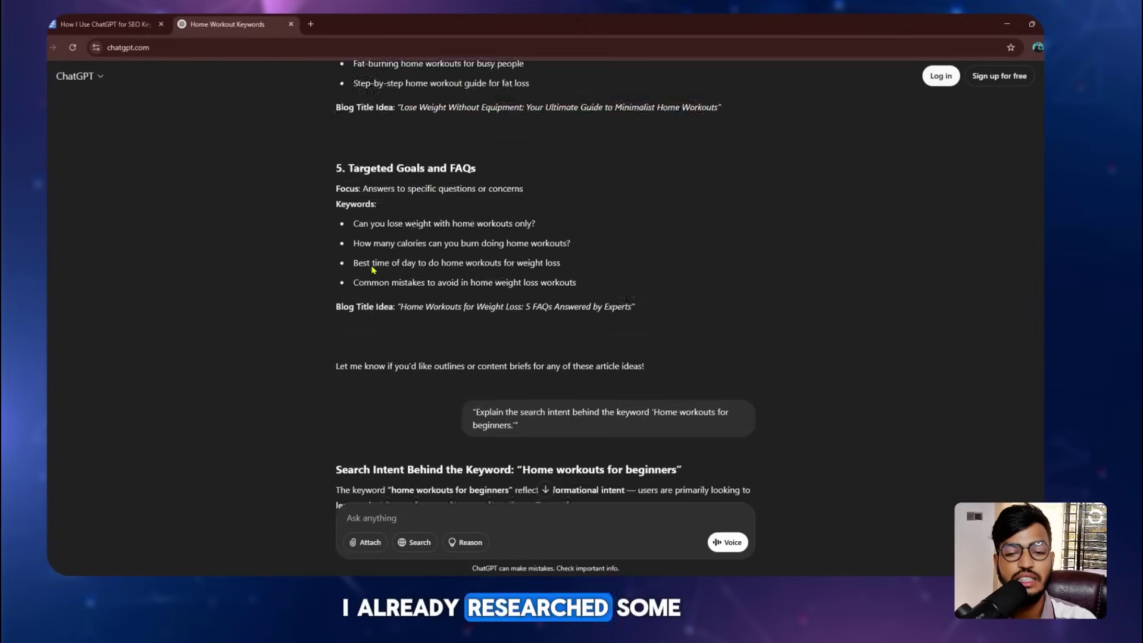
{"action": "scroll", "coordinate": [373, 269], "scroll_direction": "up", "scroll_amount": 7}
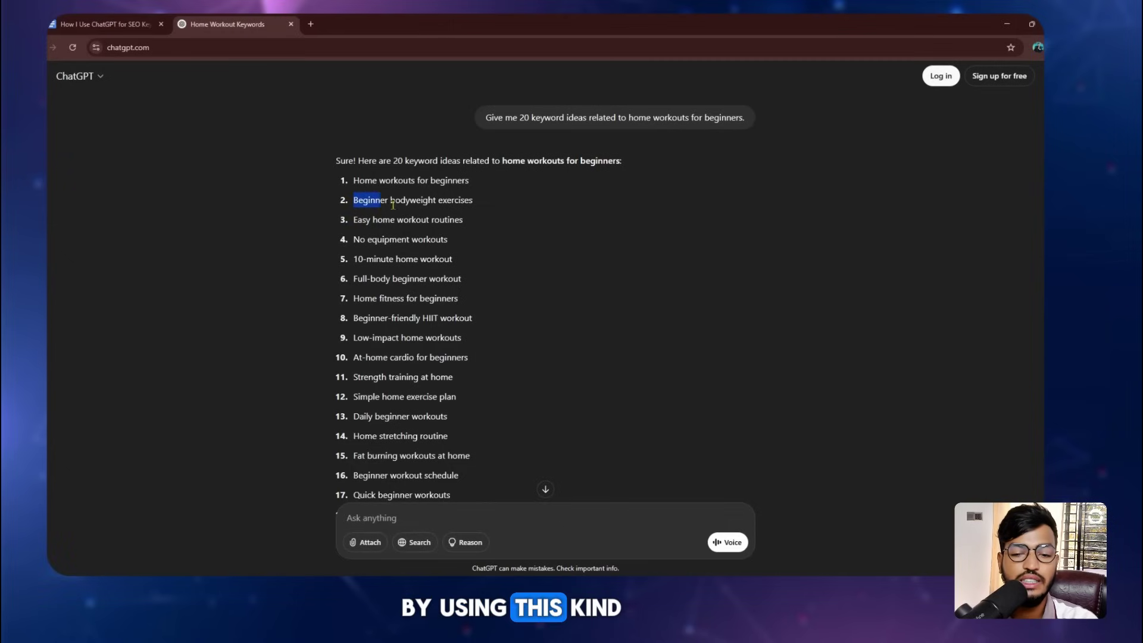
{"action": "left_click_drag", "start_coordinate": [393, 205], "coordinate": [477, 201]}
{"action": "key", "text": "ctrl+c"}
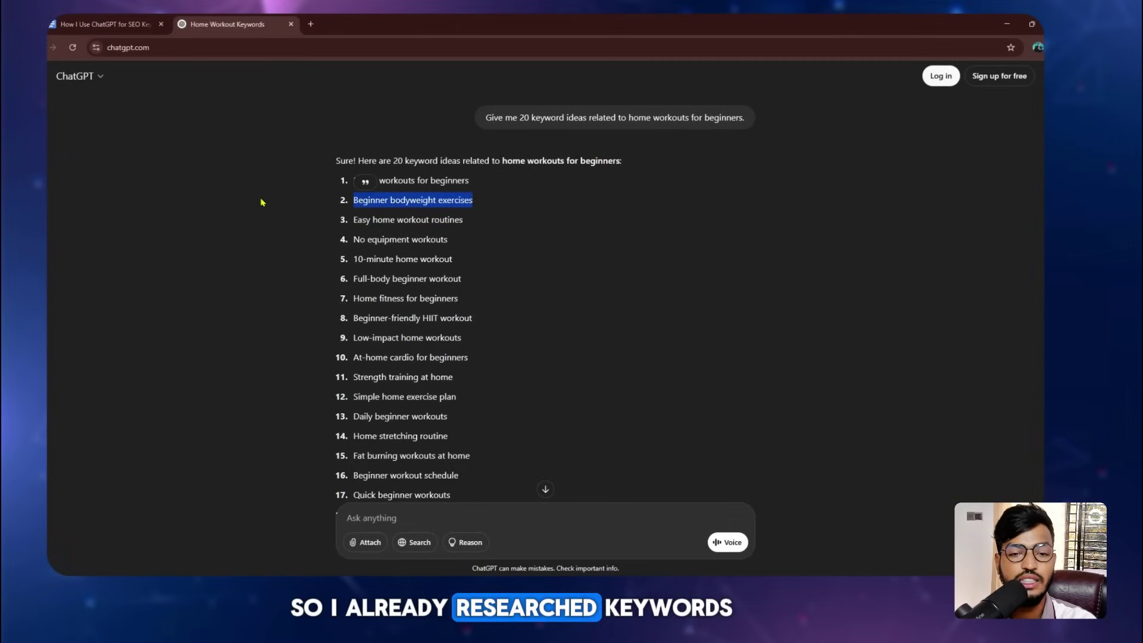
{"action": "left_click", "coordinate": [104, 24]}
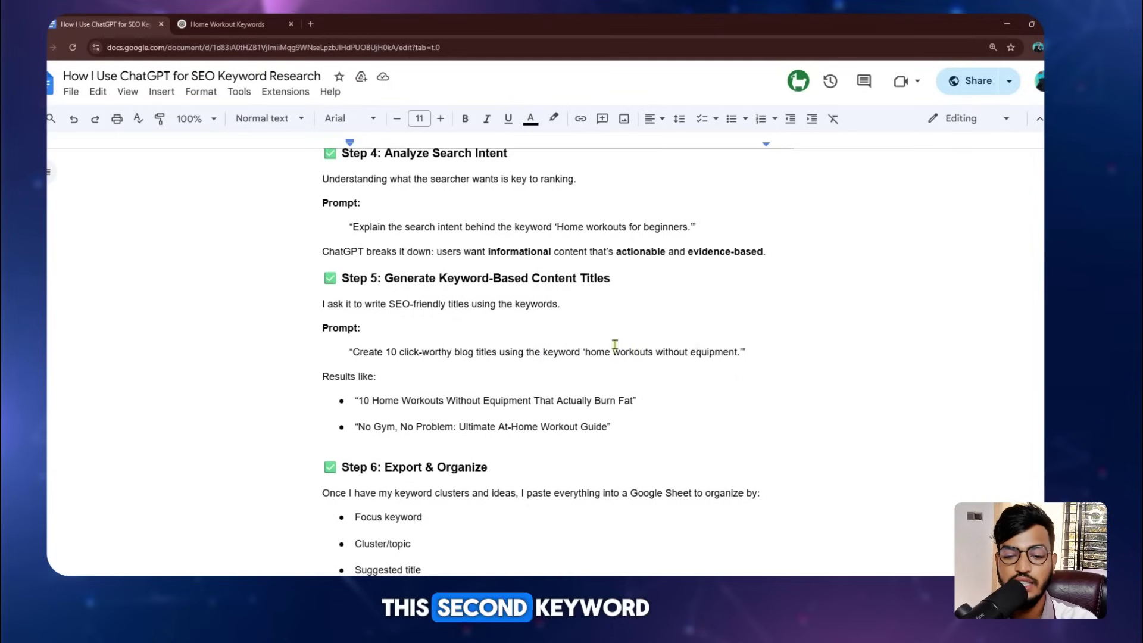
{"action": "left_click_drag", "start_coordinate": [587, 349], "coordinate": [737, 348]}
{"action": "key", "text": "ctrl+v"}
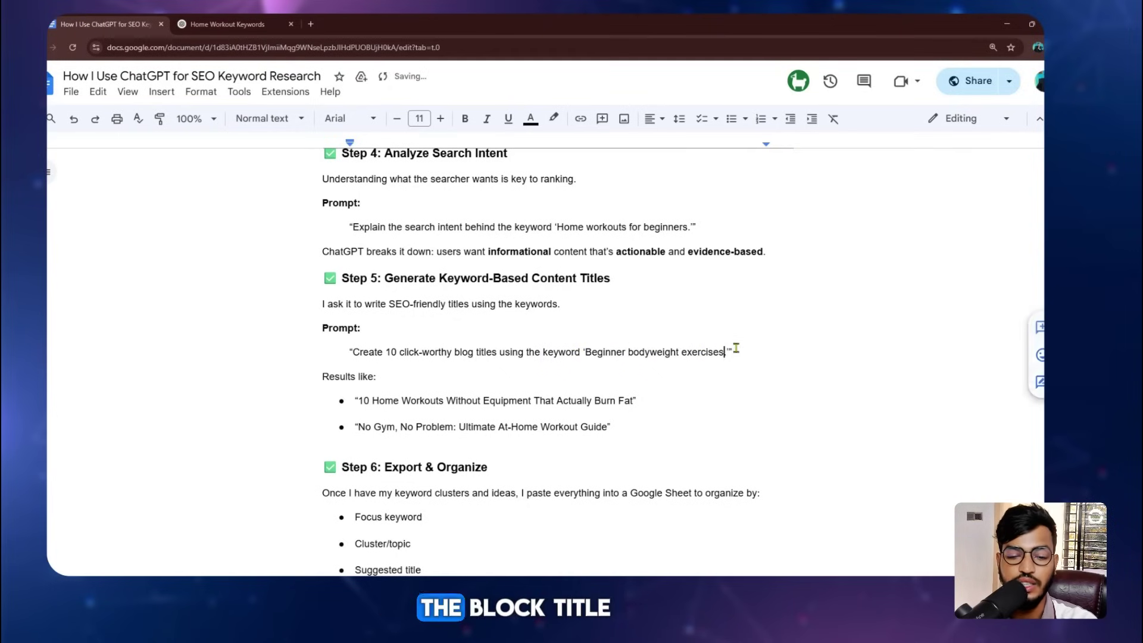
Send the updated Step 5 blog-title prompt to ChatGPT and review the first titles
{"action": "triple_click", "coordinate": [732, 351]}
{"action": "scroll", "coordinate": [383, 489], "scroll_direction": "down", "scroll_amount": 20}
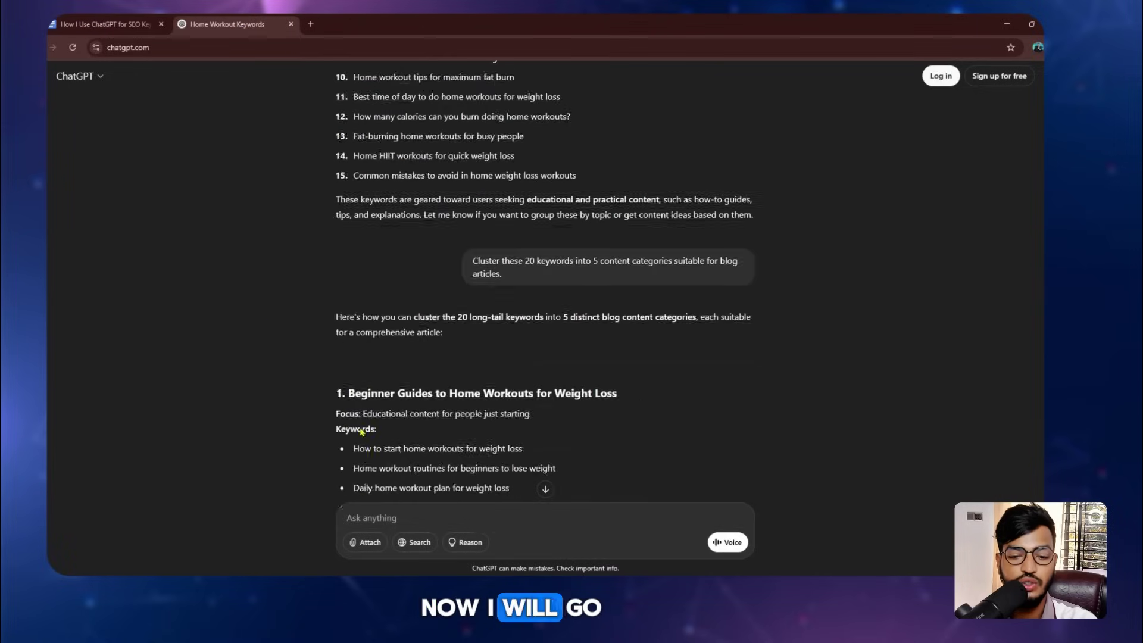
{"action": "type", "text": "\"Create 10 click-worthy blog titles using the keyword 'Beginner bodyweight exercises.'\""}
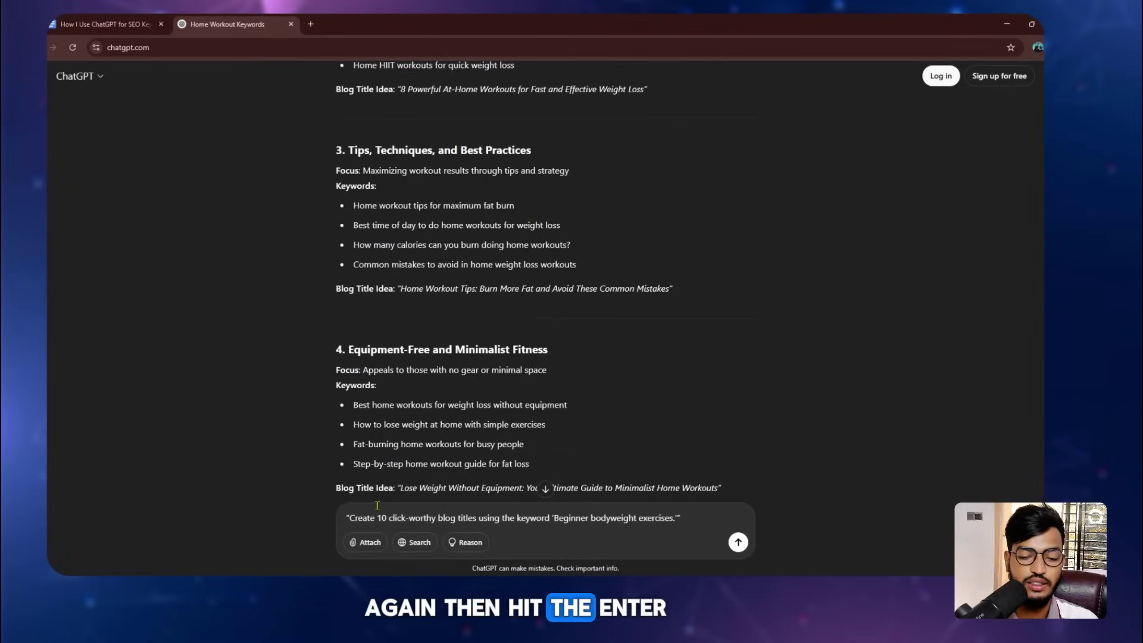
{"action": "key", "text": "Return"}
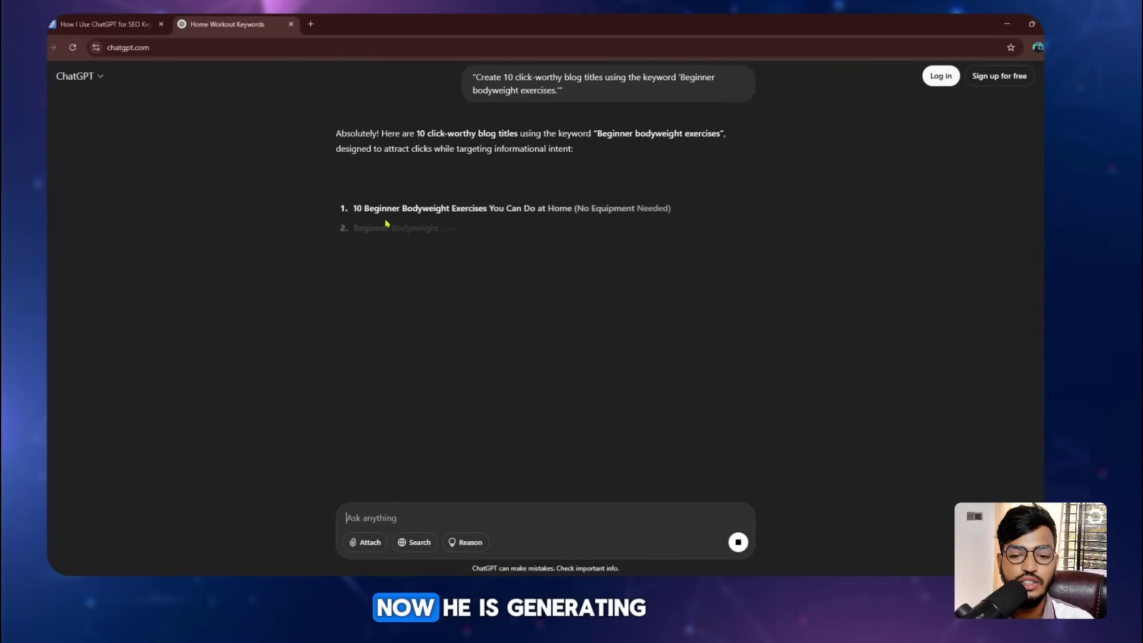
{"action": "left_click_drag", "start_coordinate": [353, 208], "coordinate": [666, 286]}
{"action": "left_click", "coordinate": [104, 24]}
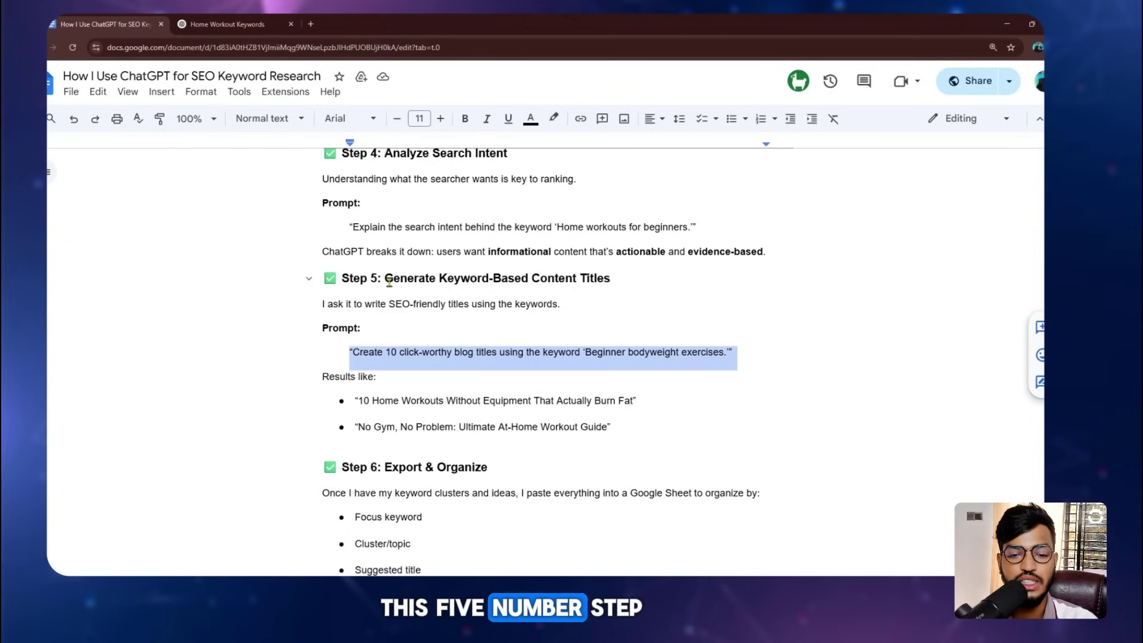
Review Step 6's list: Focus keyword, Cluster/topic, Suggested title and Target page
{"action": "left_click", "coordinate": [404, 349]}
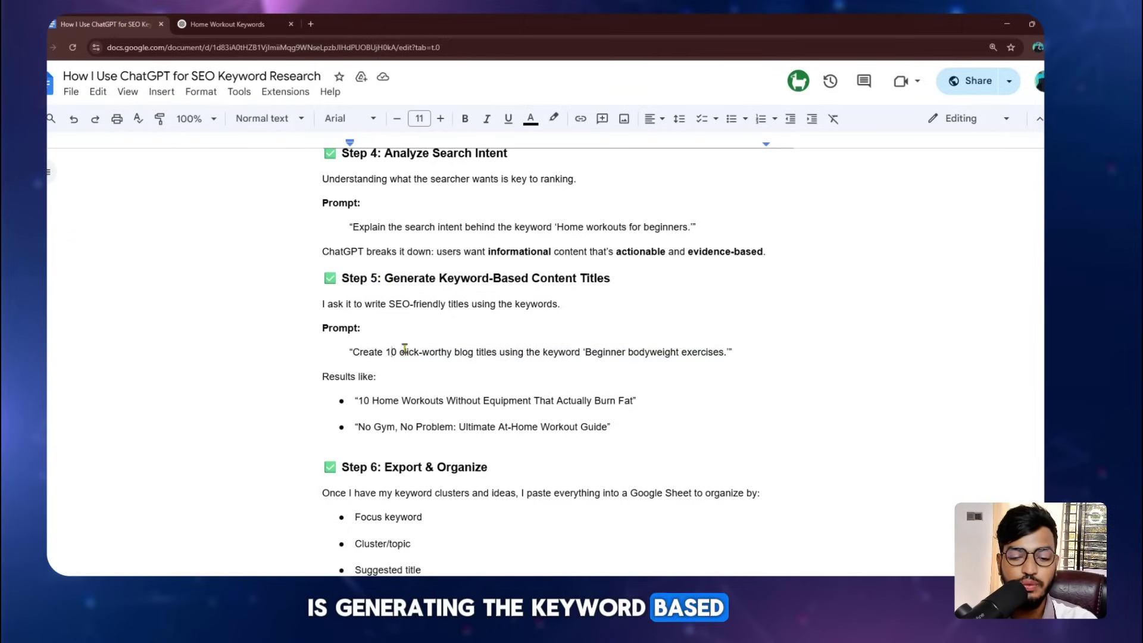
{"action": "scroll", "coordinate": [404, 348], "scroll_direction": "down", "scroll_amount": 3}
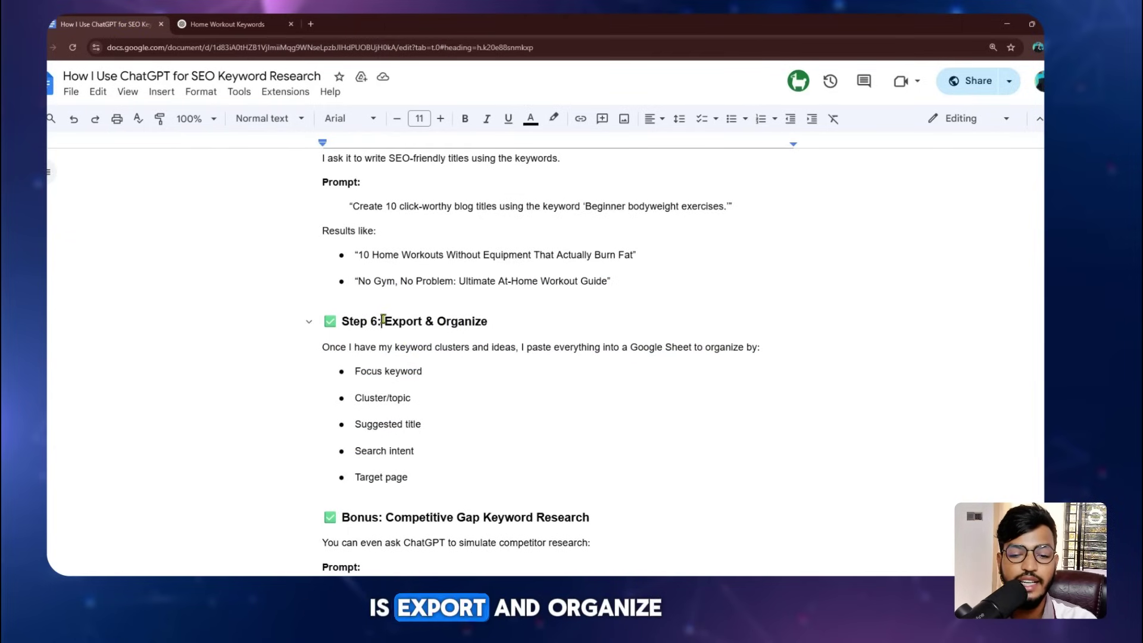
{"action": "left_click_drag", "start_coordinate": [381, 321], "coordinate": [481, 322]}
{"action": "scroll", "coordinate": [383, 308], "scroll_direction": "down", "scroll_amount": 3}
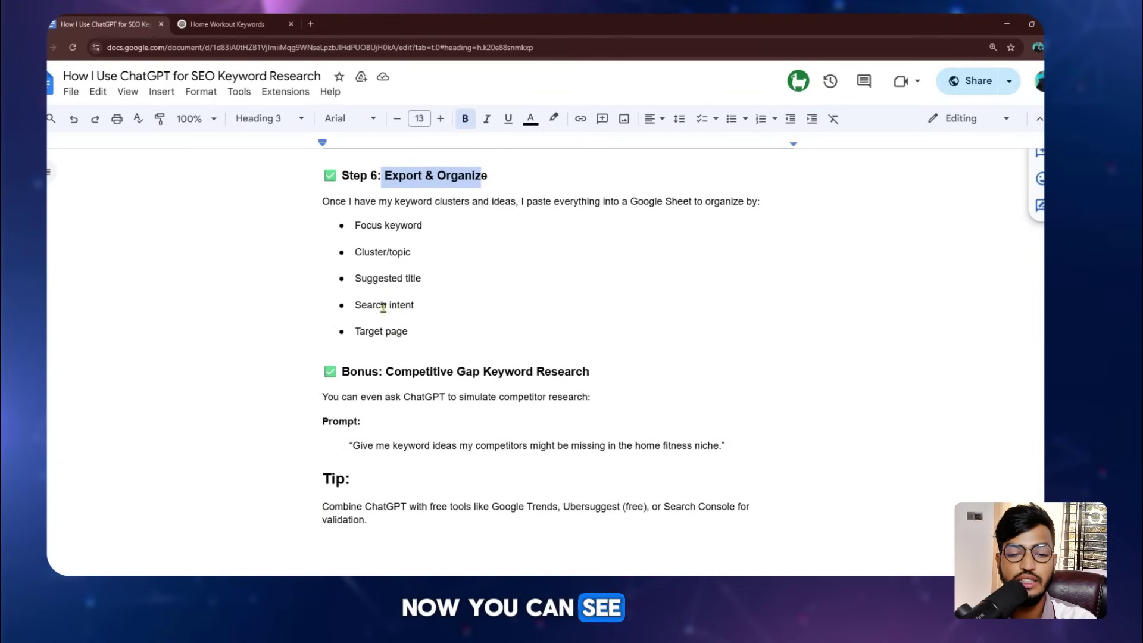
{"action": "left_click_drag", "start_coordinate": [393, 203], "coordinate": [490, 203]}
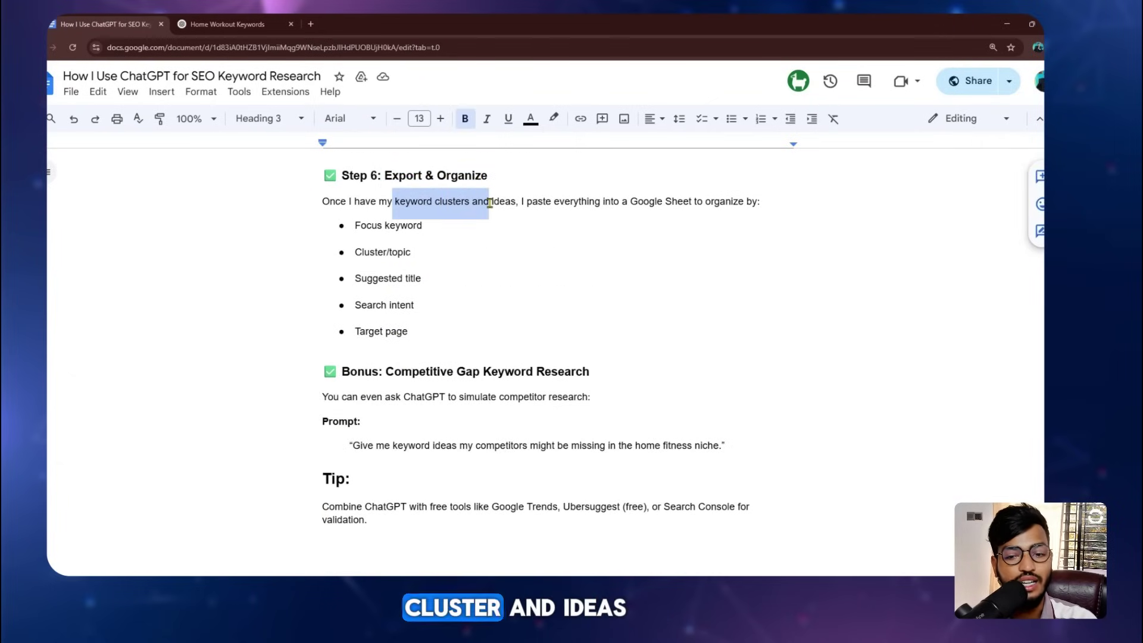
{"action": "left_click_drag", "start_coordinate": [572, 196], "coordinate": [753, 201]}
{"action": "left_click", "coordinate": [427, 224]}
{"action": "left_click", "coordinate": [420, 250]}
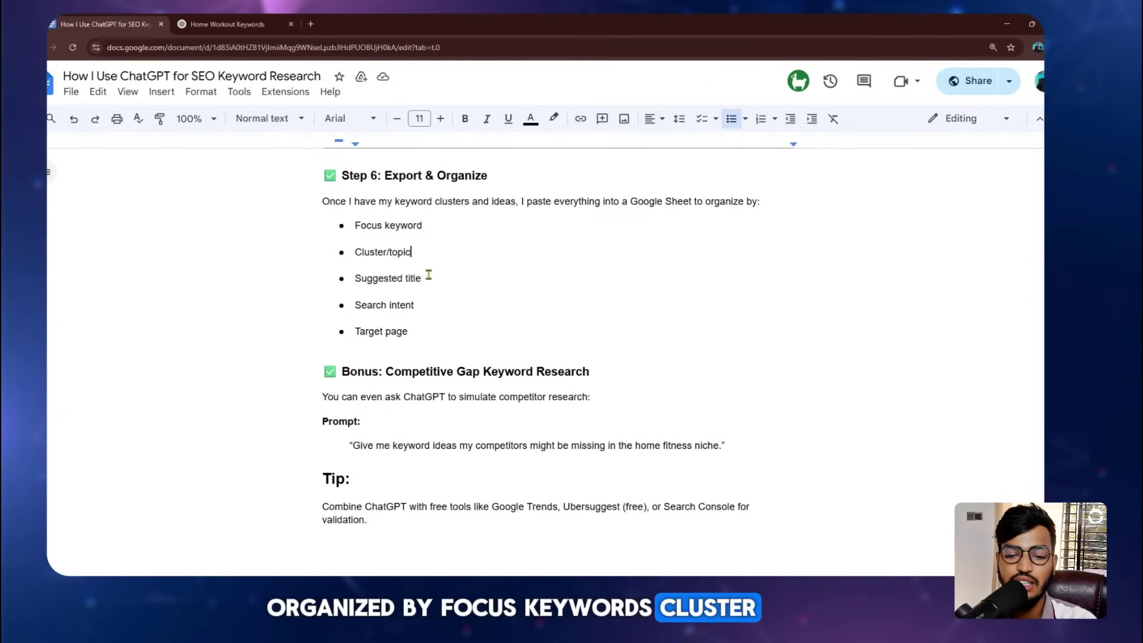
{"action": "left_click", "coordinate": [428, 276]}
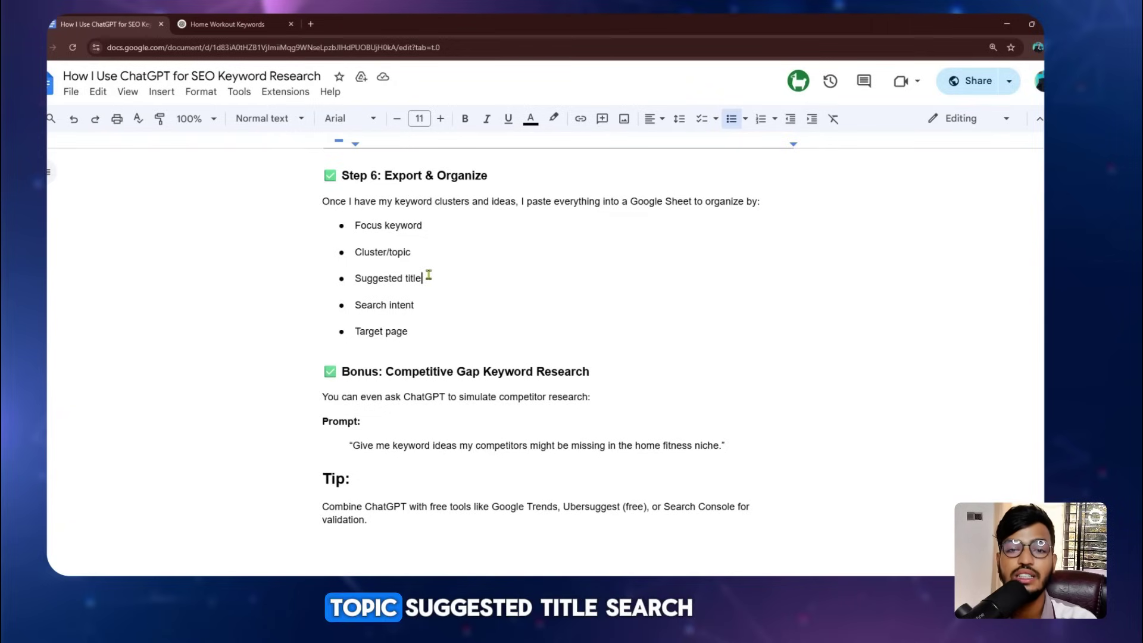
{"action": "left_click", "coordinate": [411, 331]}
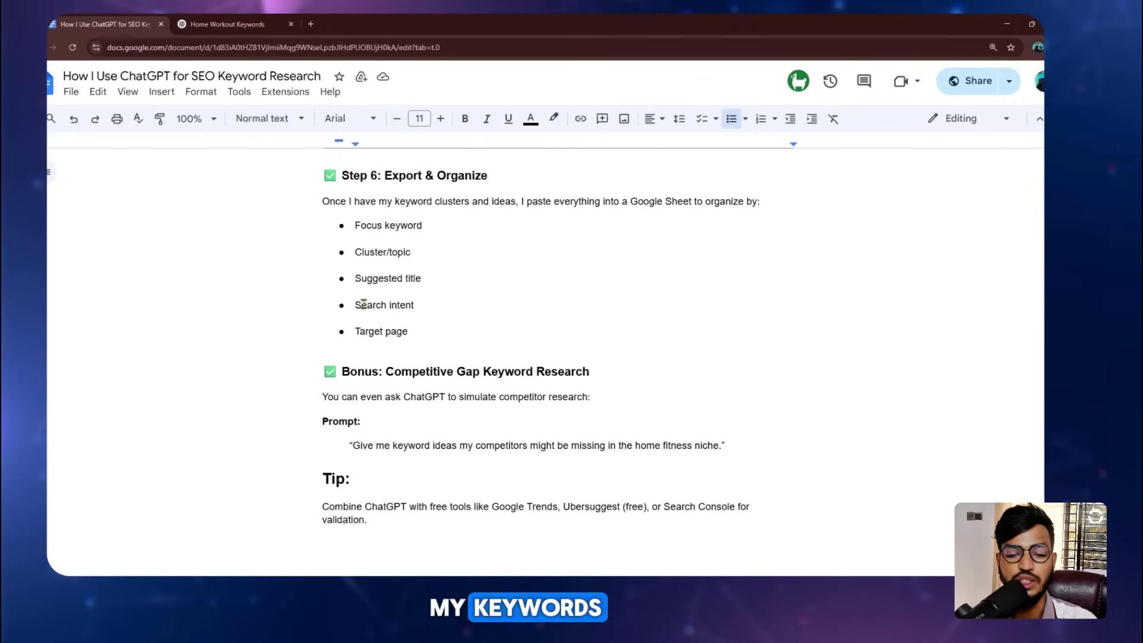
Select the Bonus prompt asking for keywords competitors miss in the home fitness niche
{"action": "left_click_drag", "start_coordinate": [344, 370], "coordinate": [616, 369]}
{"action": "left_click", "coordinate": [621, 371]}
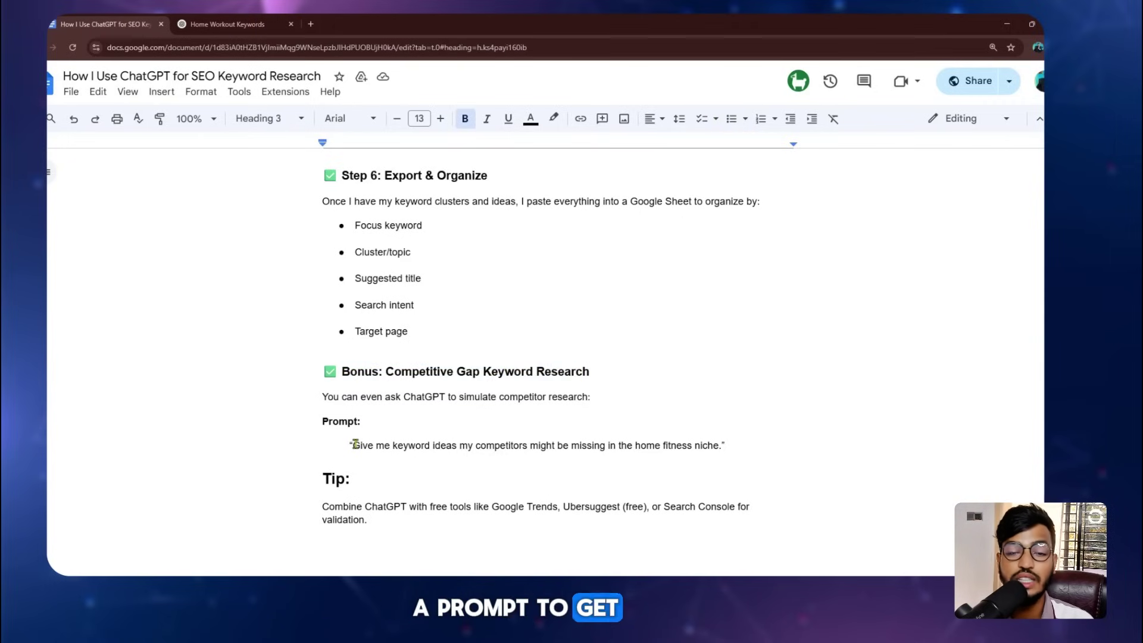
{"action": "left_click_drag", "start_coordinate": [352, 445], "coordinate": [722, 445]}
{"action": "key", "text": "ctrl+c"}
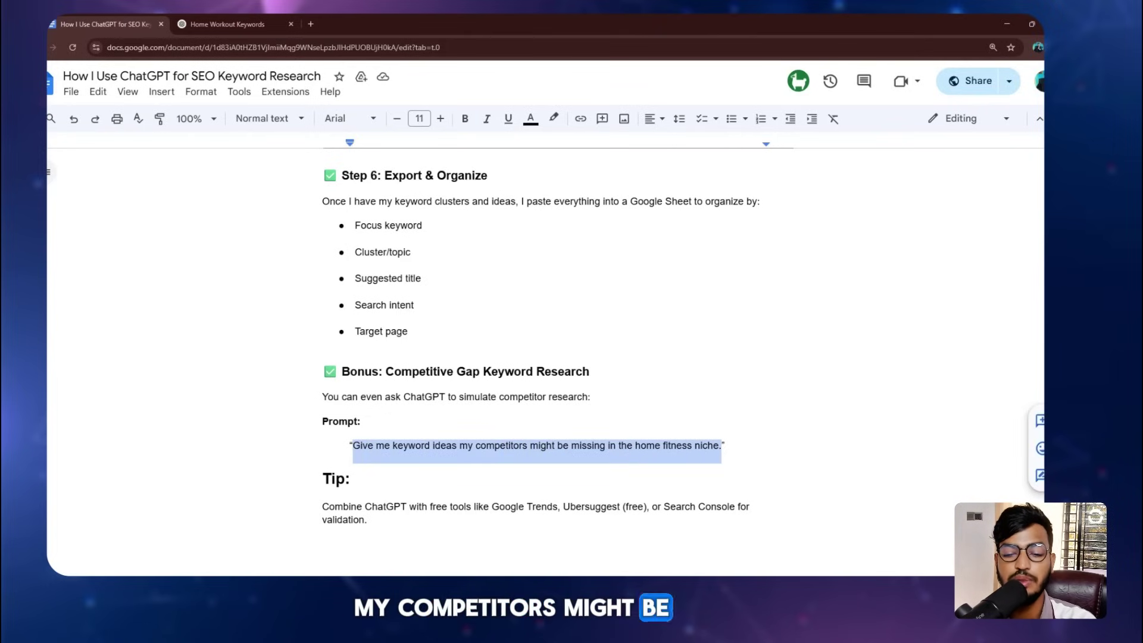
In the Home Workout Keywords chat, paste and send the competitor-gap prompt, then highlight the focus areas in the reply
{"action": "left_click", "coordinate": [238, 24]}
{"action": "key", "text": "ctrl+minus"}
{"action": "key", "text": "ctrl+minus"}
{"action": "key", "text": "ctrl+minus"}
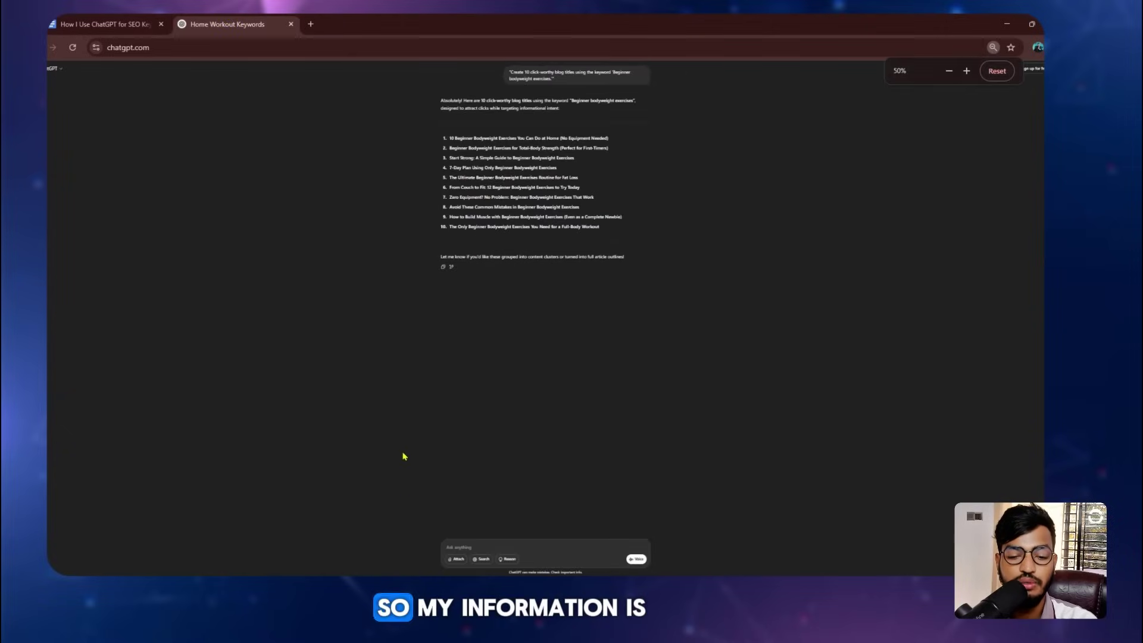
{"action": "key", "text": "ctrl+plus"}
{"action": "key", "text": "ctrl+plus"}
{"action": "key", "text": "ctrl+plus"}
{"action": "left_click", "coordinate": [402, 509]}
{"action": "key", "text": "ctrl+v"}
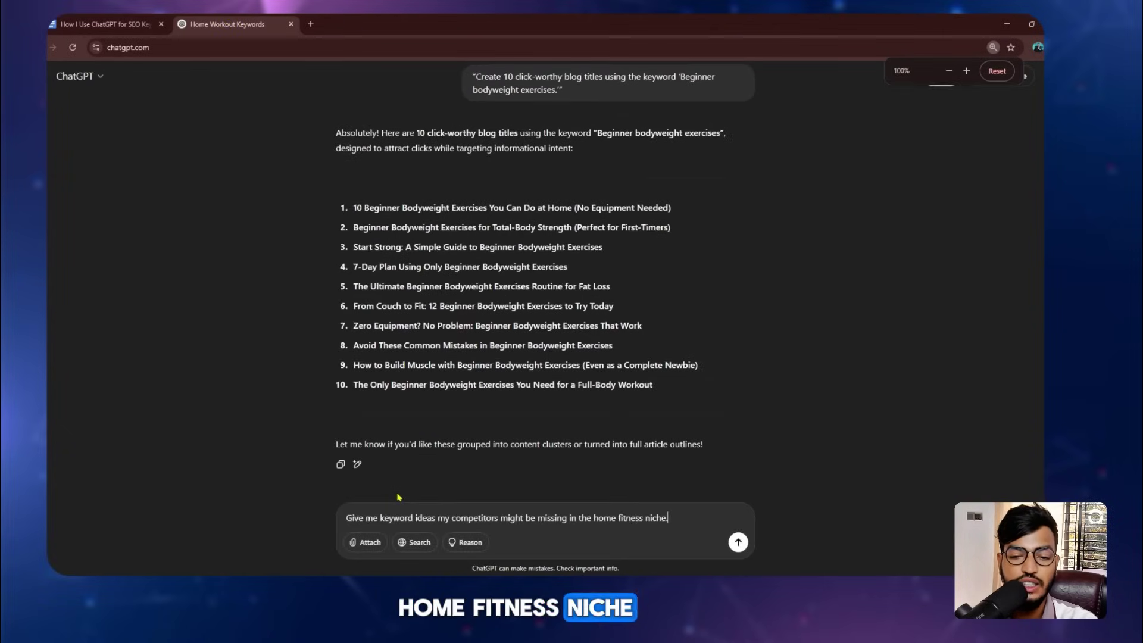
{"action": "key", "text": "Return"}
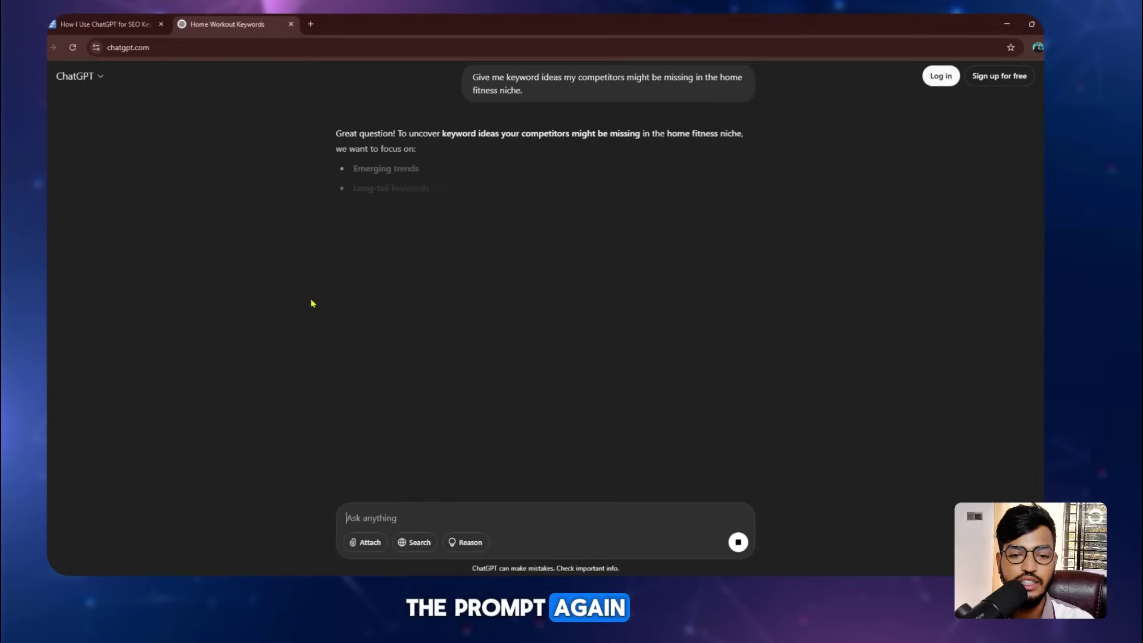
{"action": "left_click_drag", "start_coordinate": [357, 168], "coordinate": [436, 210]}
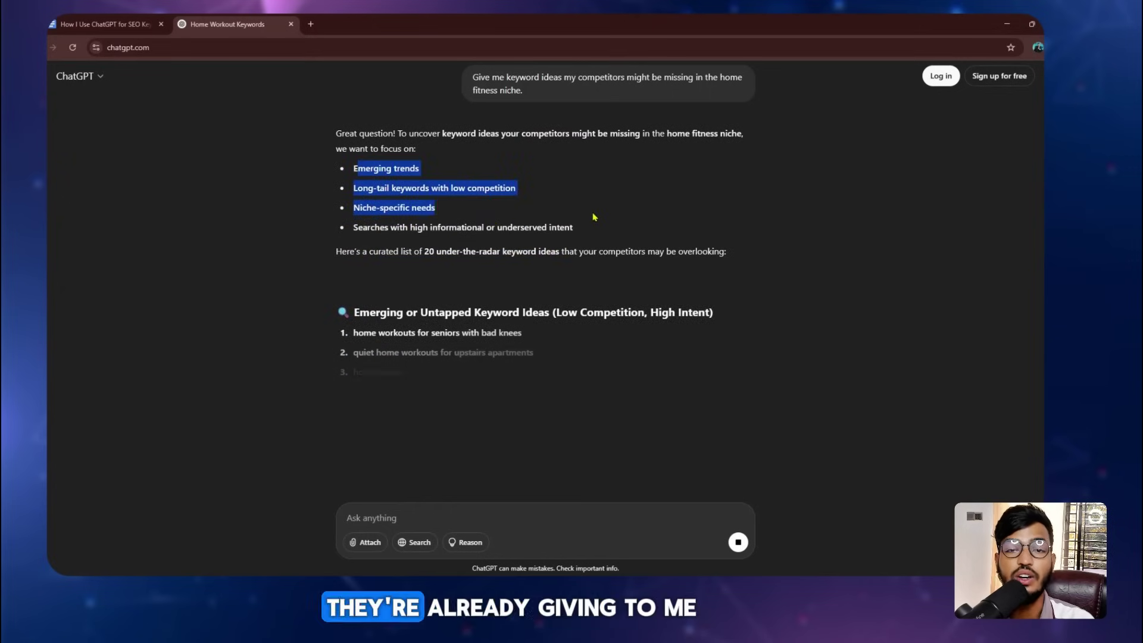
Review the guide's Tip naming free tools like Ubersuggest and Search Console, then return to the chat
{"action": "key", "text": "ctrl+shift+Tab"}
{"action": "scroll", "coordinate": [432, 352], "scroll_direction": "down", "scroll_amount": 3}
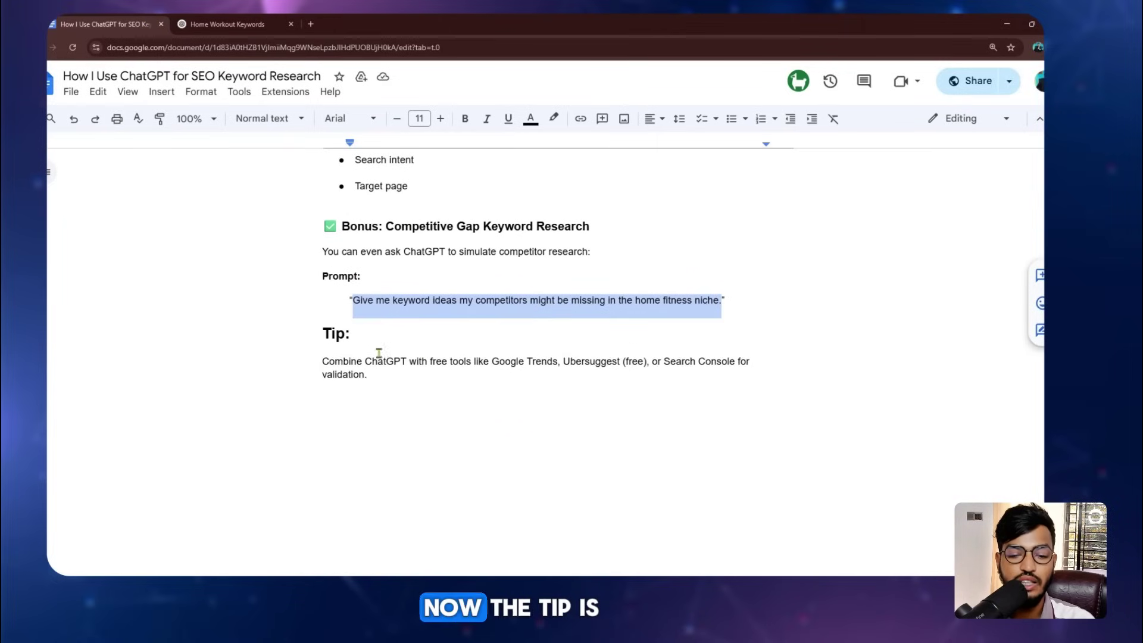
{"action": "left_click", "coordinate": [351, 360]}
{"action": "left_click_drag", "start_coordinate": [401, 361], "coordinate": [535, 363]}
{"action": "left_click", "coordinate": [577, 362]}
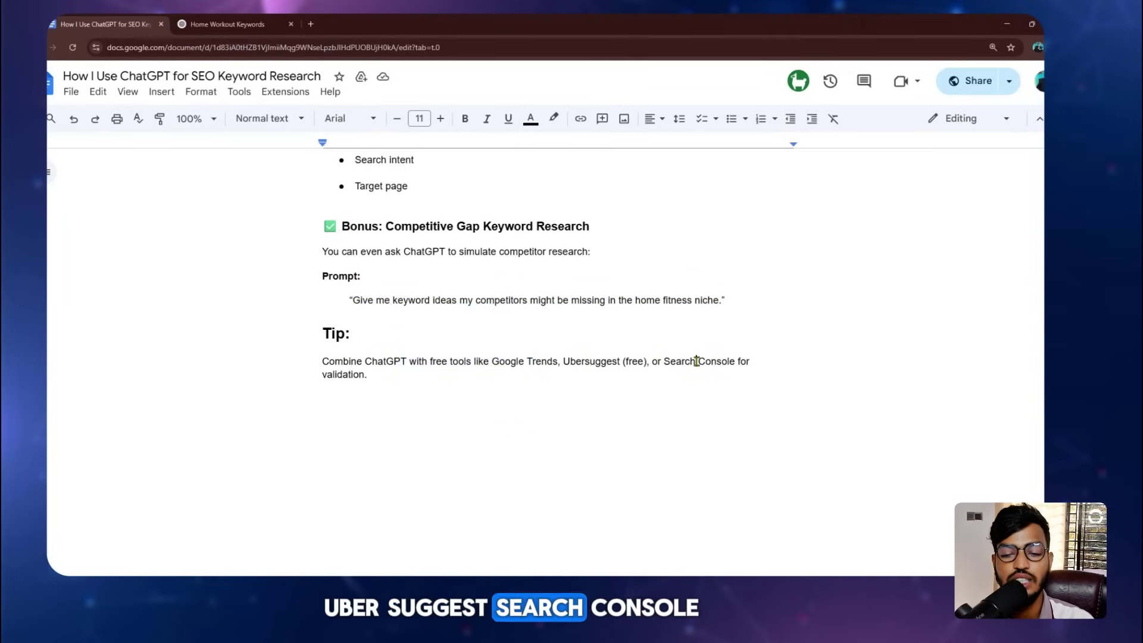
{"action": "left_click", "coordinate": [697, 361]}
{"action": "key", "text": "ctrl+Tab"}
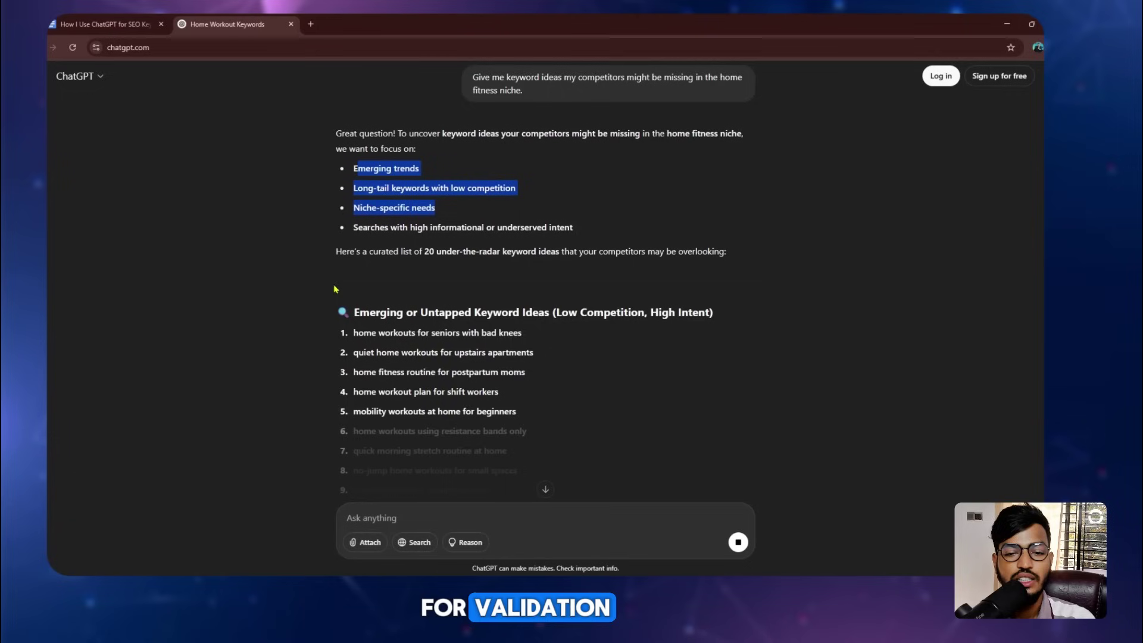
{"action": "scroll", "coordinate": [427, 382], "scroll_direction": "up", "scroll_amount": 15}
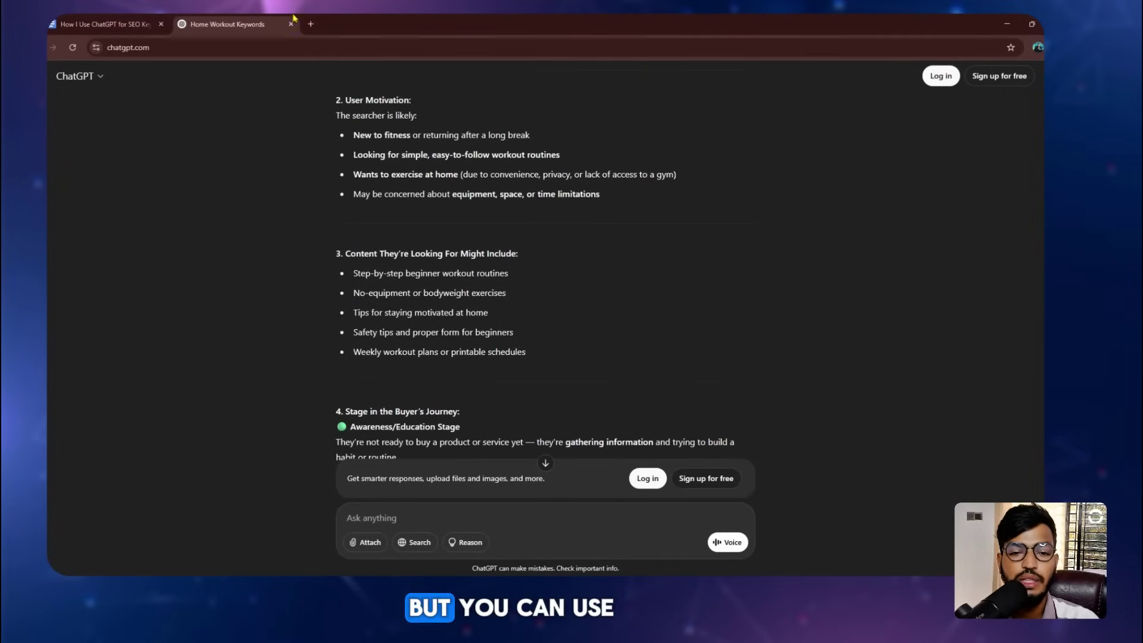
Load the boostifai website in a new tab beside the keyword chat and guide
{"action": "left_click", "coordinate": [310, 24]}
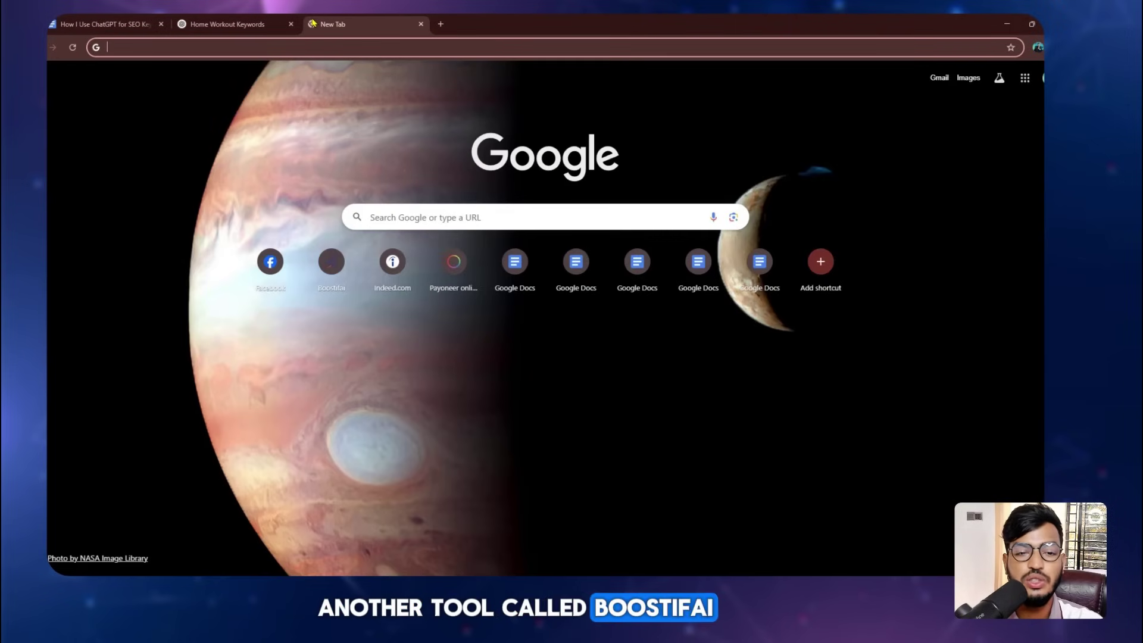
{"action": "type", "text": "boostifai"}
{"action": "key", "text": "Return"}
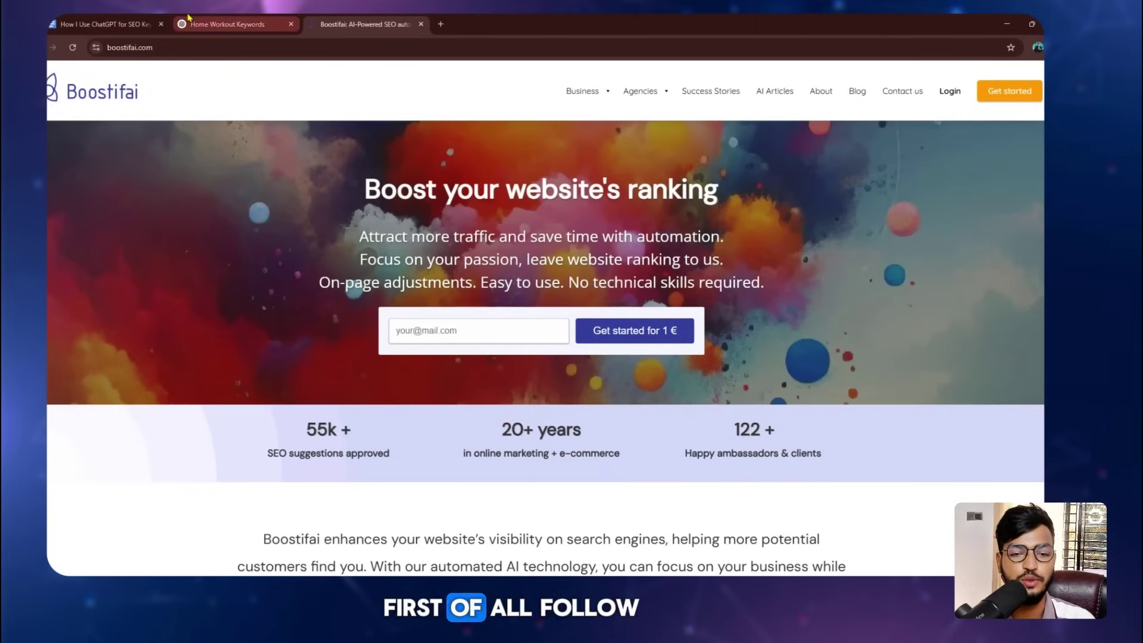
{"action": "left_click", "coordinate": [227, 24]}
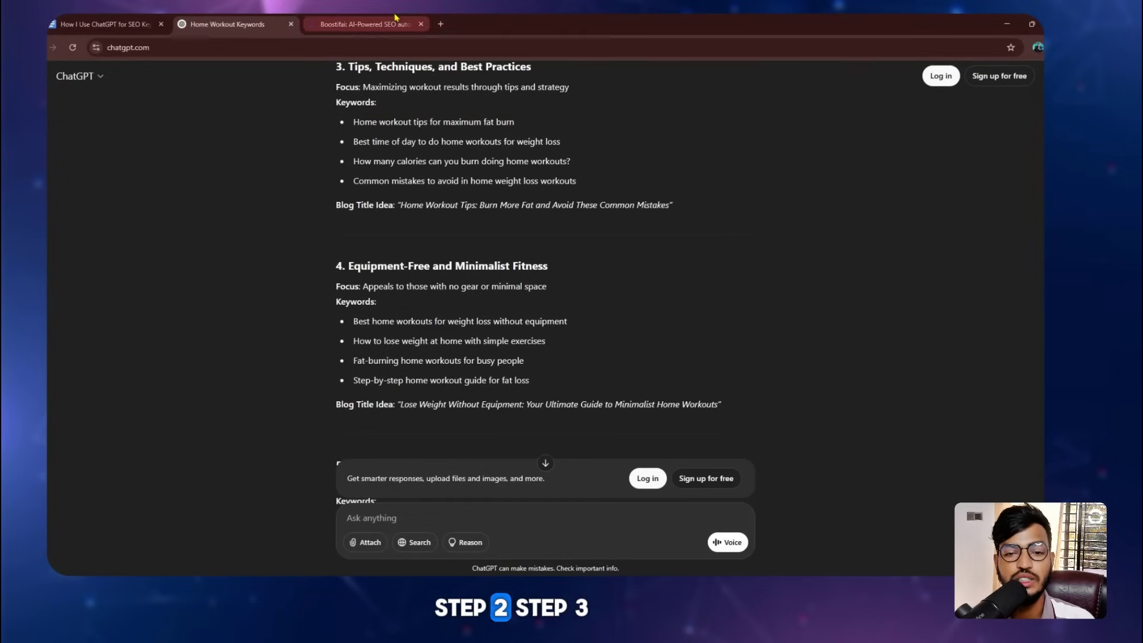
{"action": "left_click", "coordinate": [364, 24]}
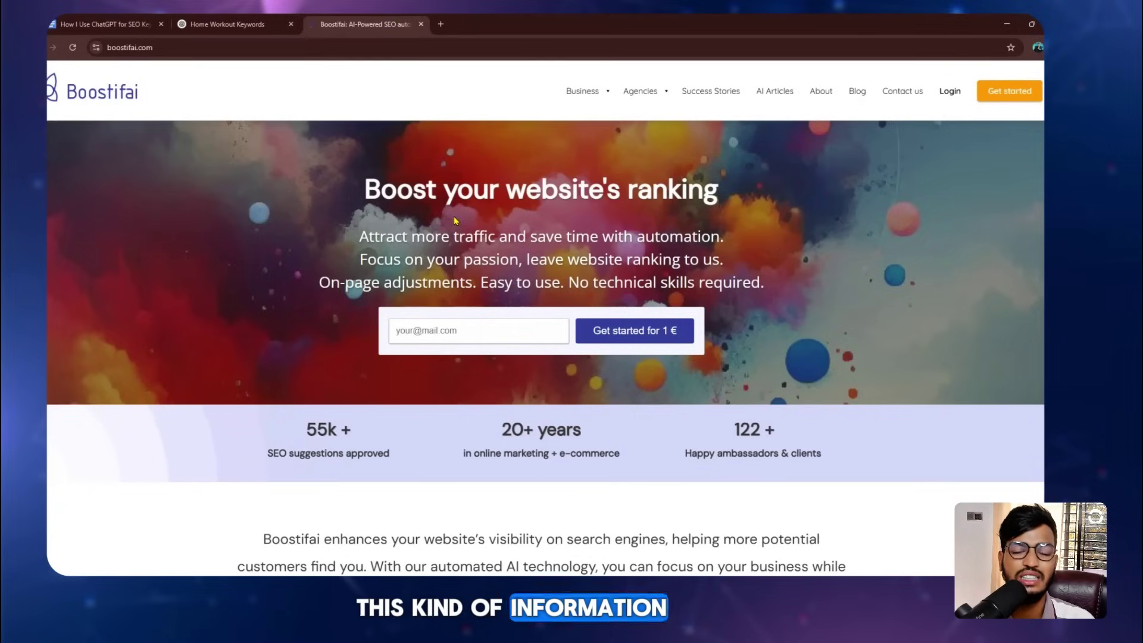